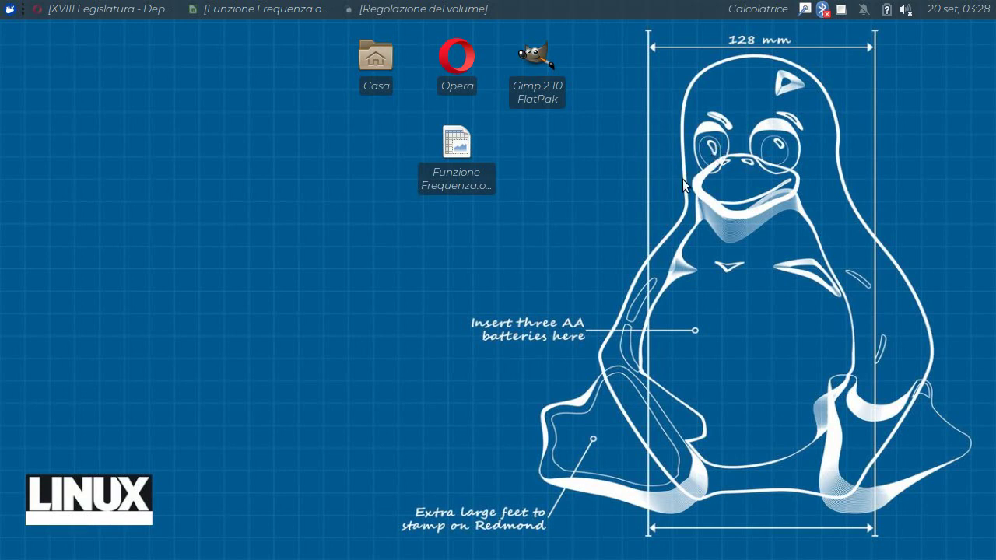
Step: Restore Opera and scroll through the camera.it Composizione table of parliamentary groups
click(101, 8)
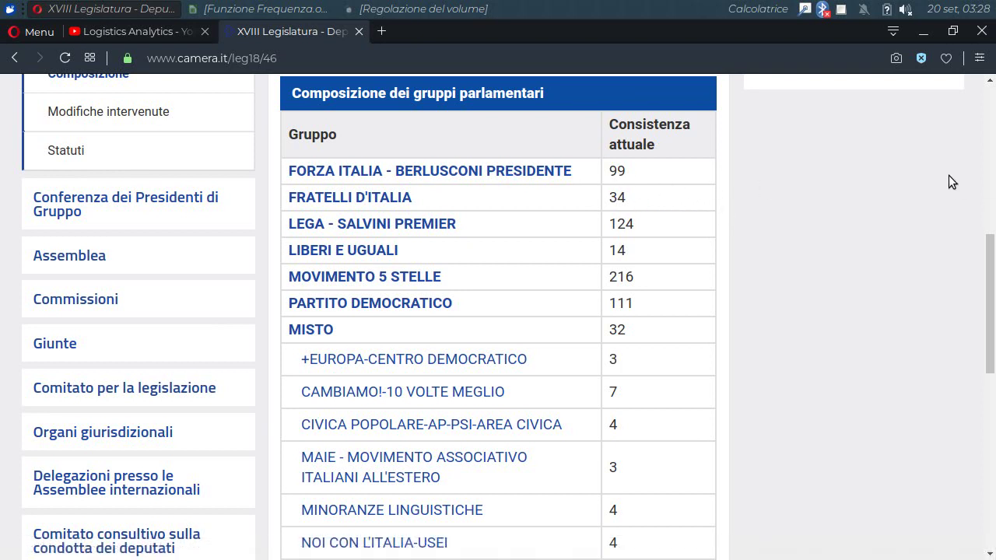
drag(985, 258, 982, 94)
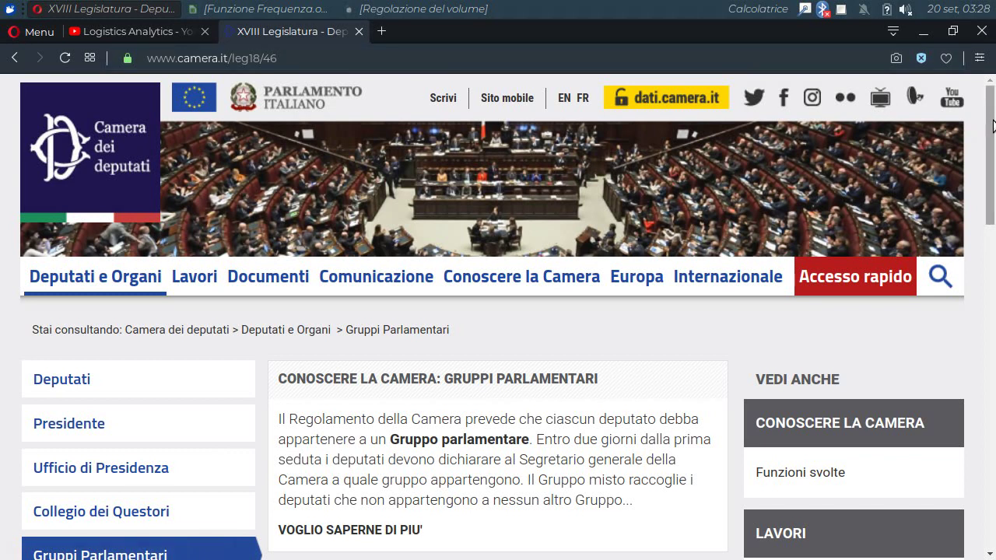
scroll(993, 191, down, 3)
scroll(993, 190, down, 4)
scroll(856, 311, down, 2)
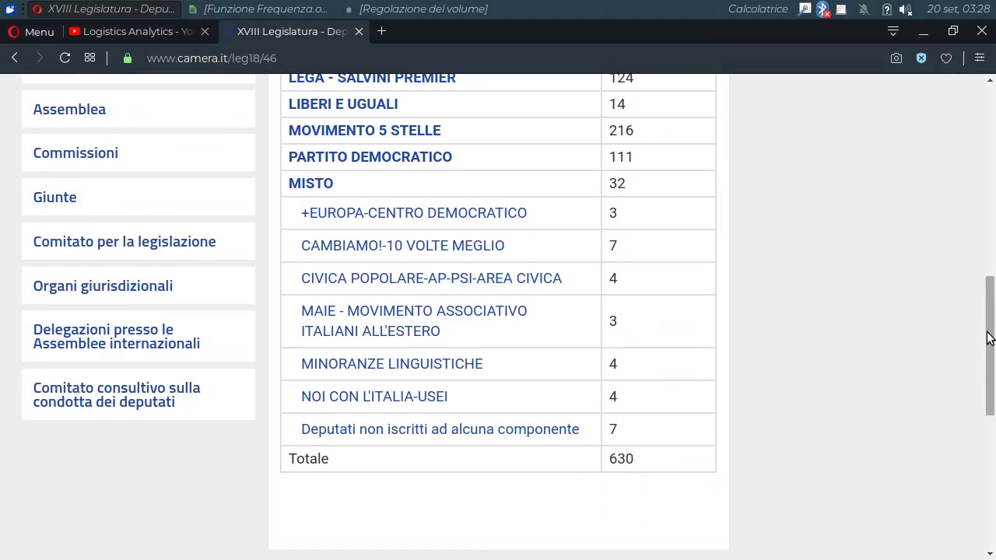
mouse_move(988, 334)
mouse_down()
mouse_move(989, 270)
mouse_move(991, 296)
mouse_up()
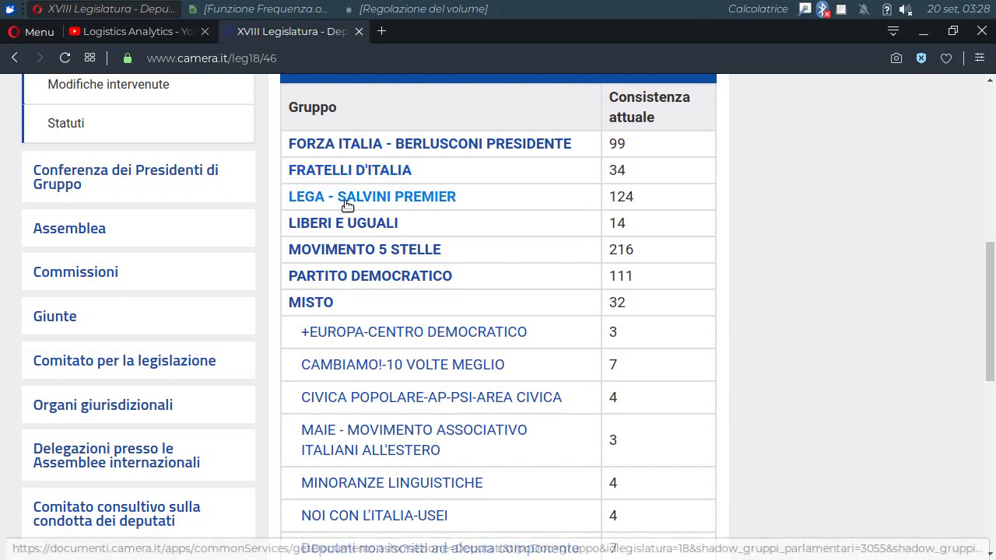
drag(989, 256, 987, 109)
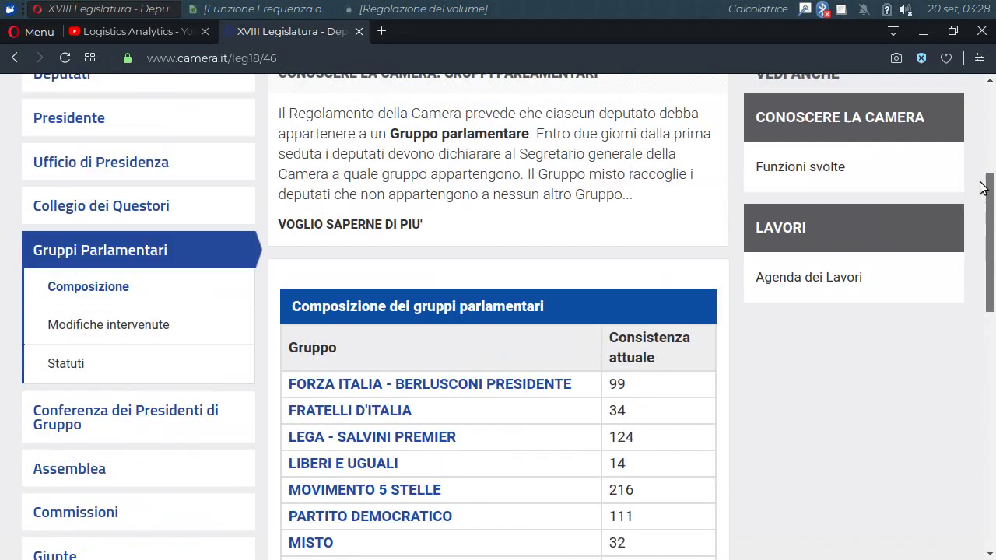
scroll(707, 165, down, 3)
scroll(706, 165, down, 2)
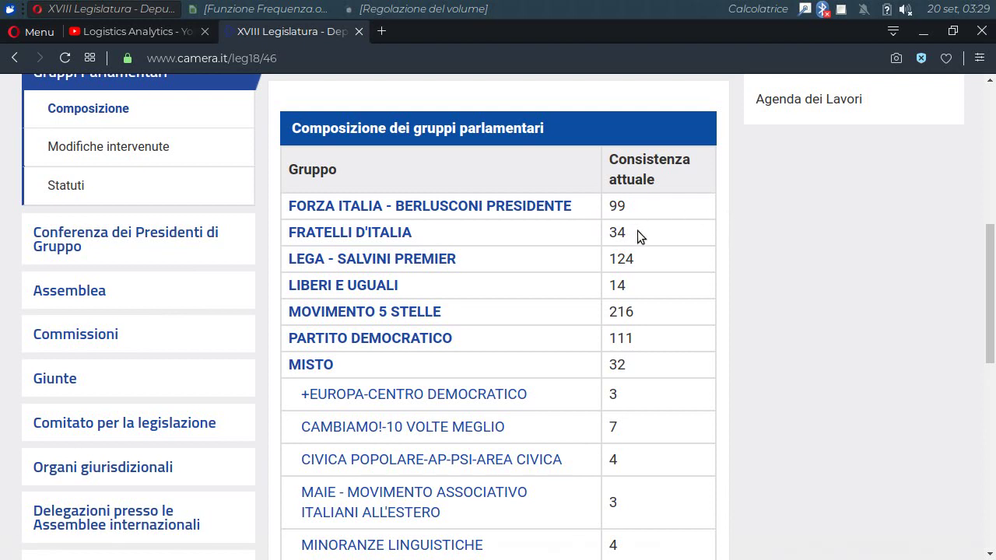
drag(992, 233, 992, 246)
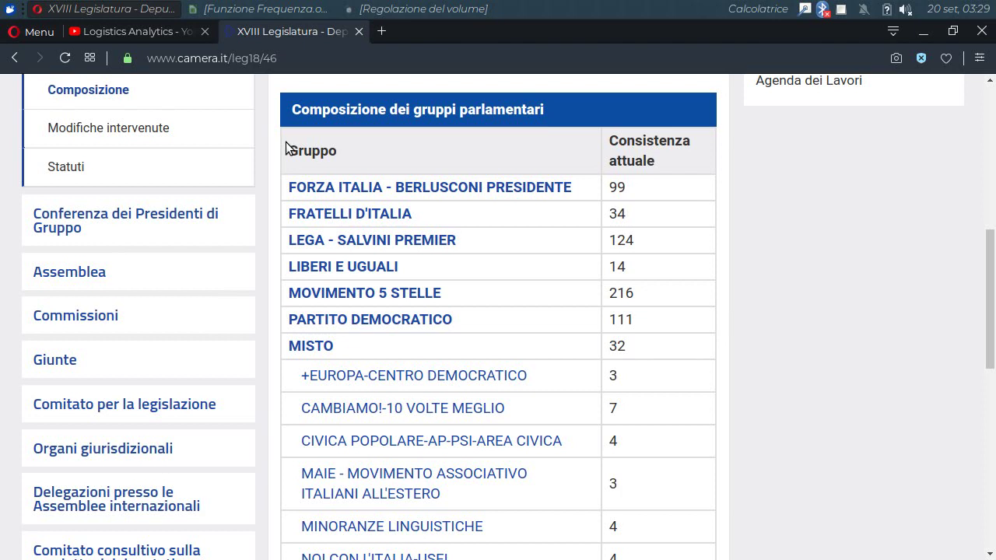
Step: Highlight the groups table, then minimize Opera and bring Funzione Frequenza.ods forward in Calc
drag(293, 151, 451, 350)
click(794, 200)
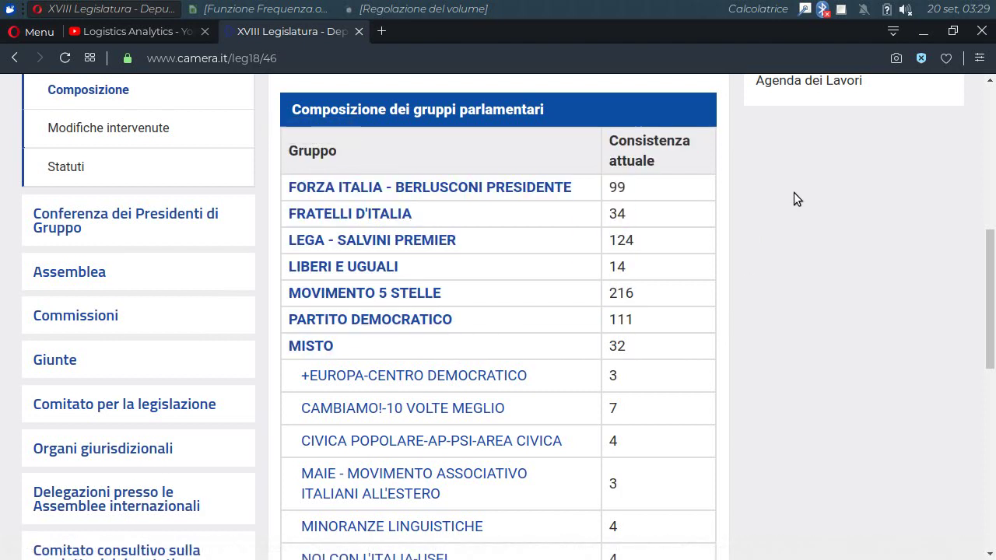
click(925, 33)
click(262, 11)
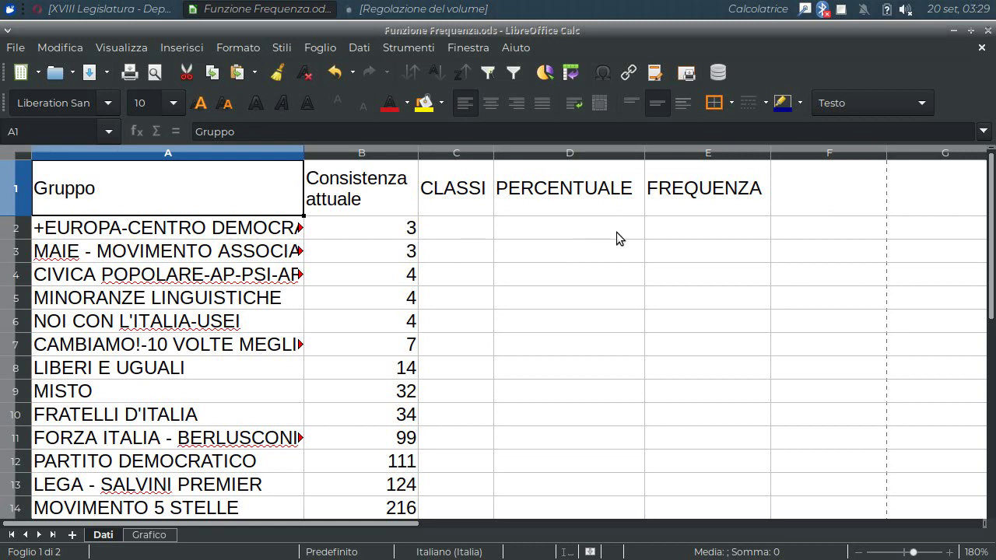
Step: Enter the class limits 50, 100, 150, 200 and 250 down C2:C6
click(455, 229)
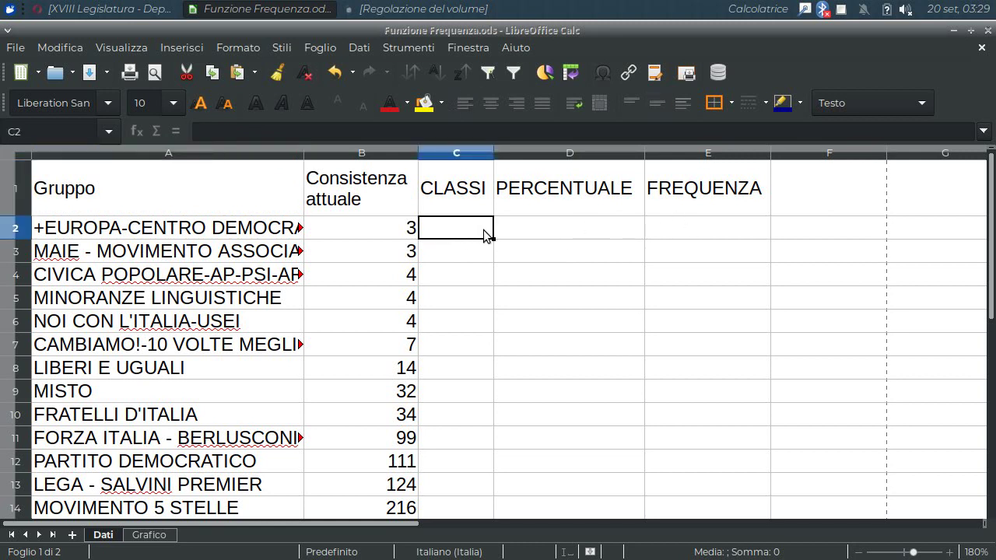
text(50)
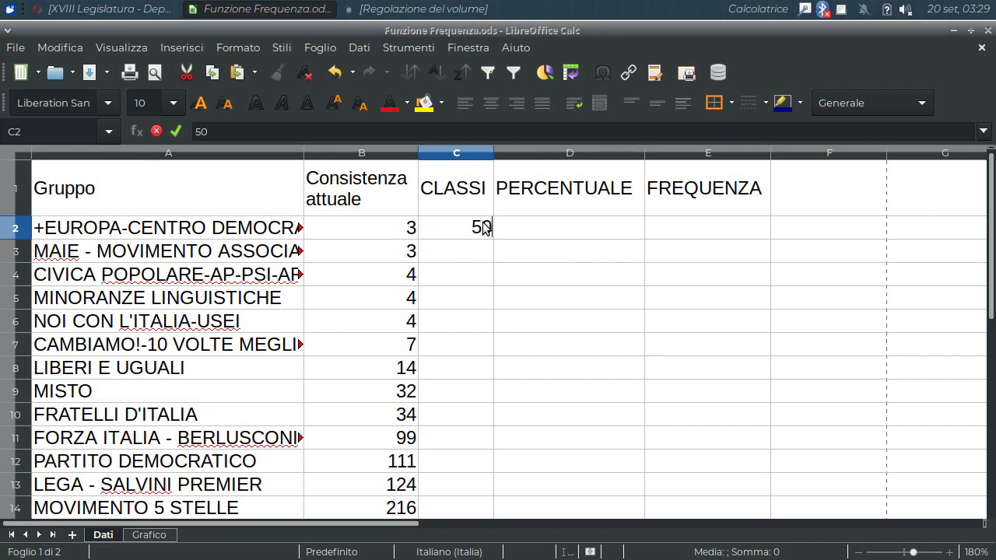
key(Return)
text(1)
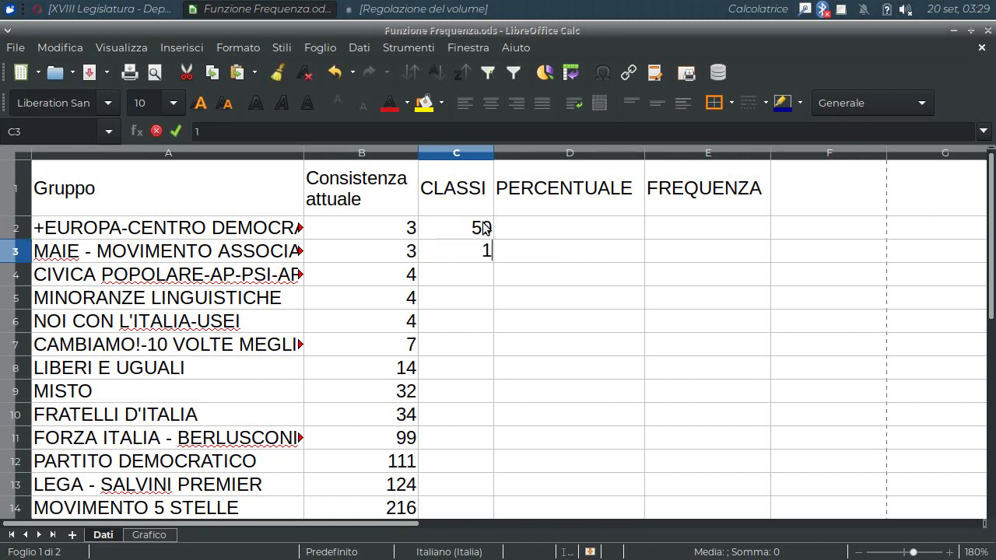
text(00)
key(Return)
text(1)
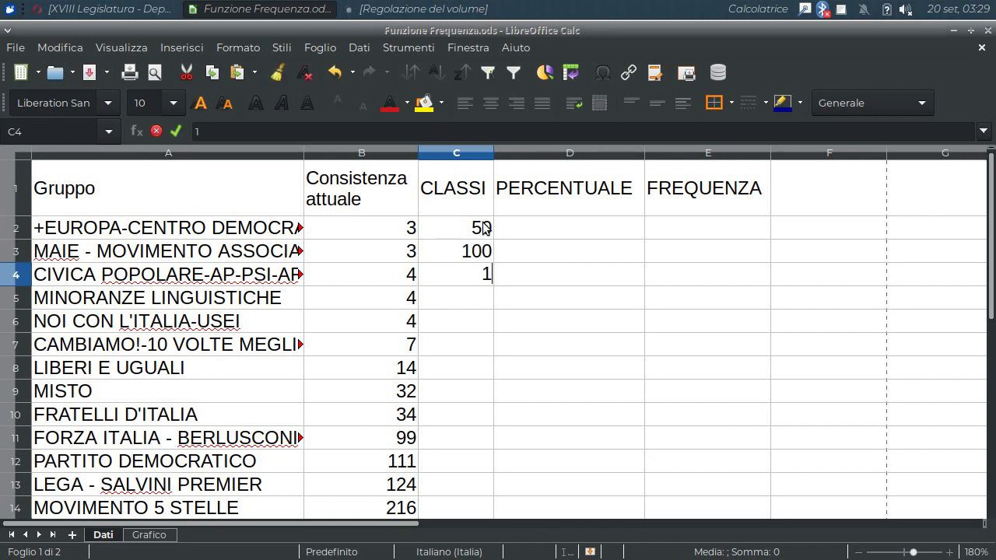
text(50)
key(Return)
text(20)
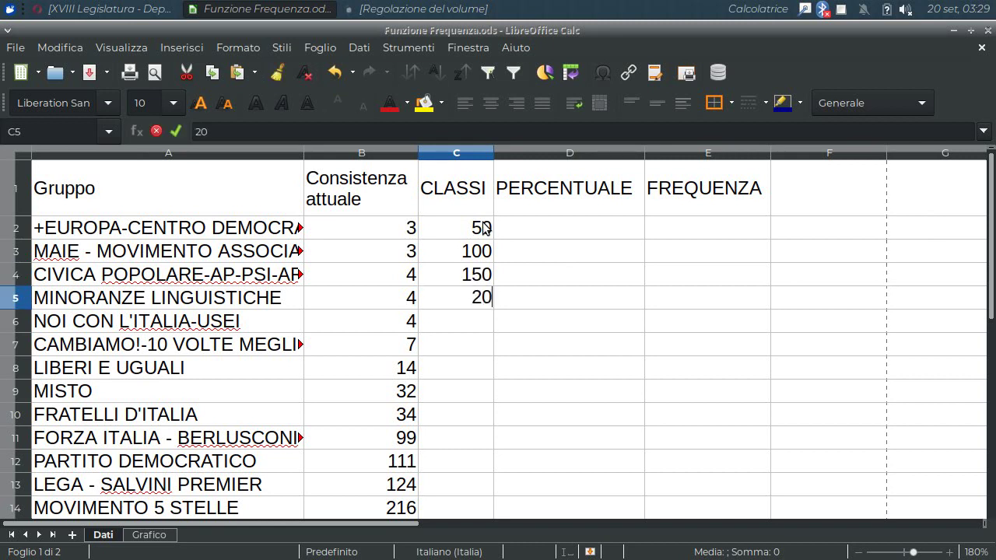
text(0)
key(Return)
text(25)
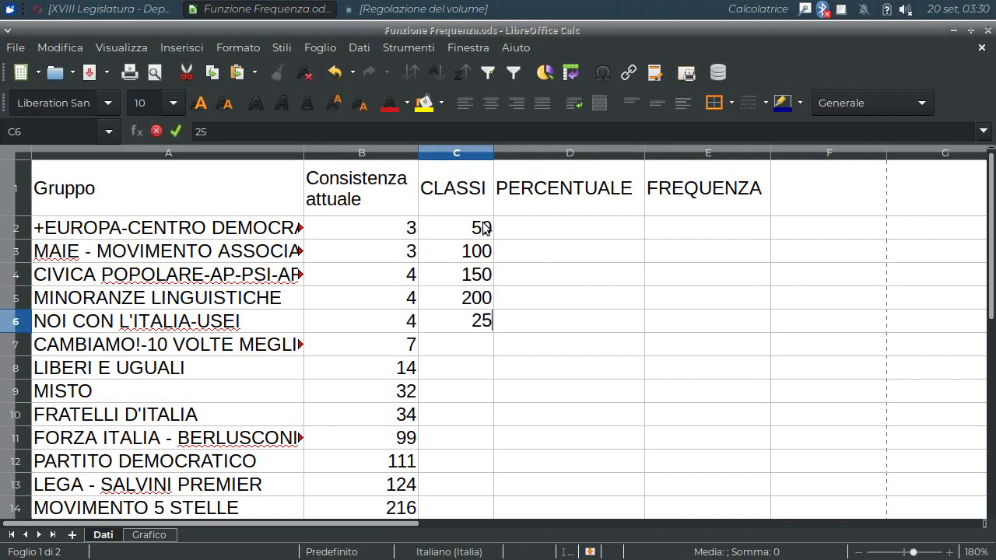
text(0)
key(Return)
Step: Check the entered class limits from C6 back up to C2
click(455, 227)
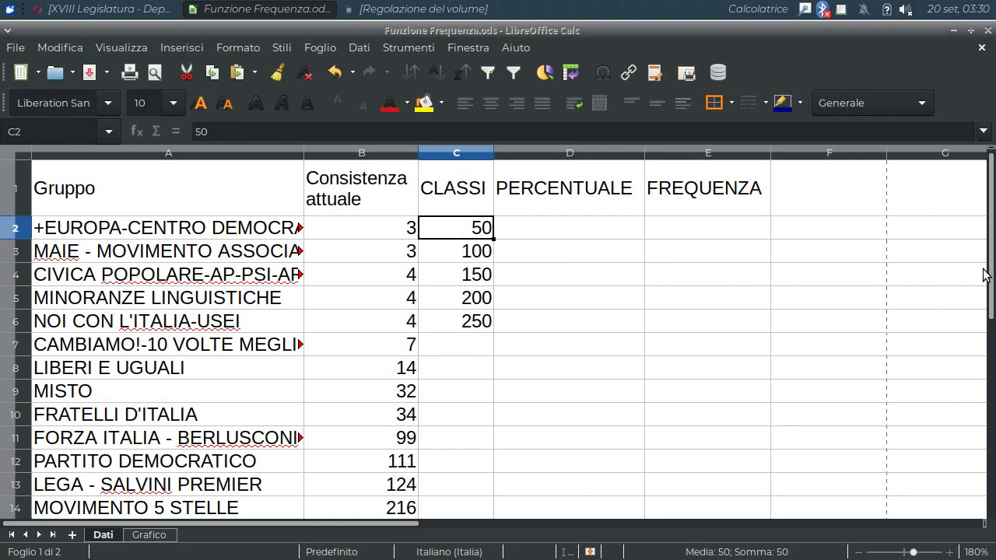
scroll(993, 287, down, 1)
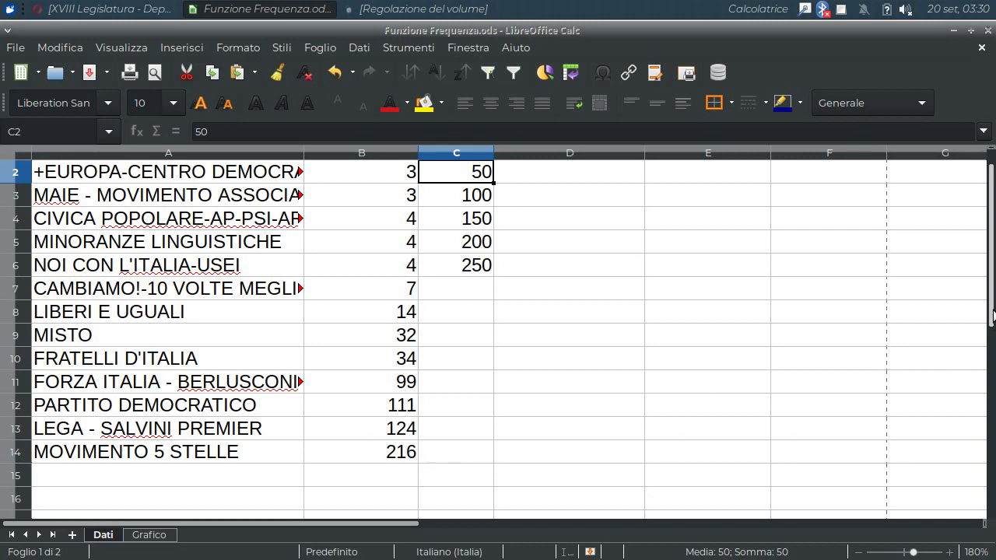
scroll(993, 319, up, 1)
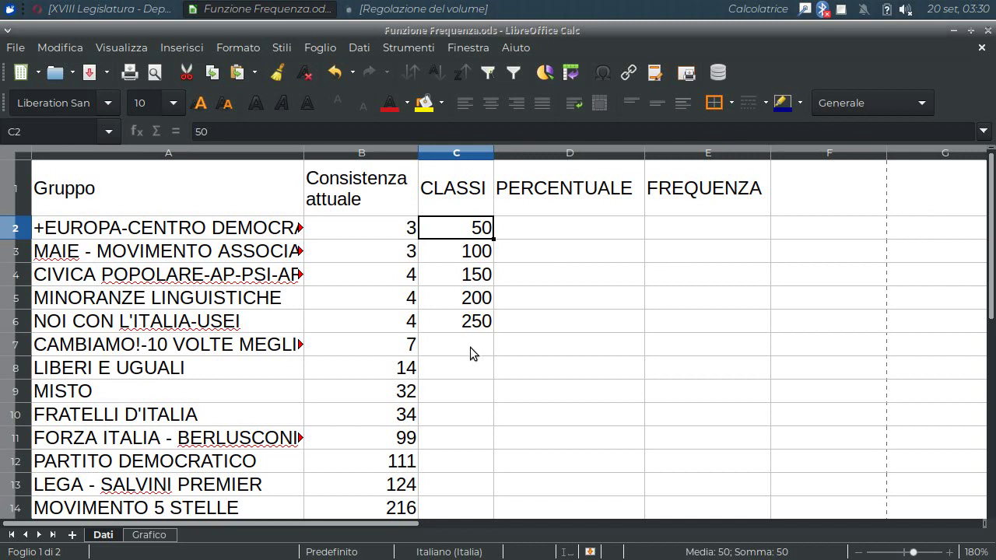
click(471, 322)
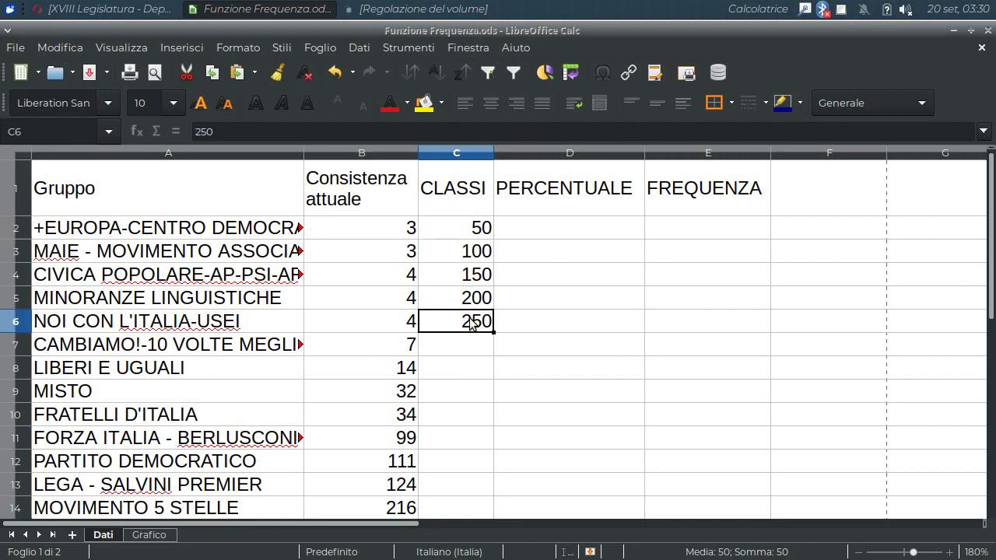
click(474, 234)
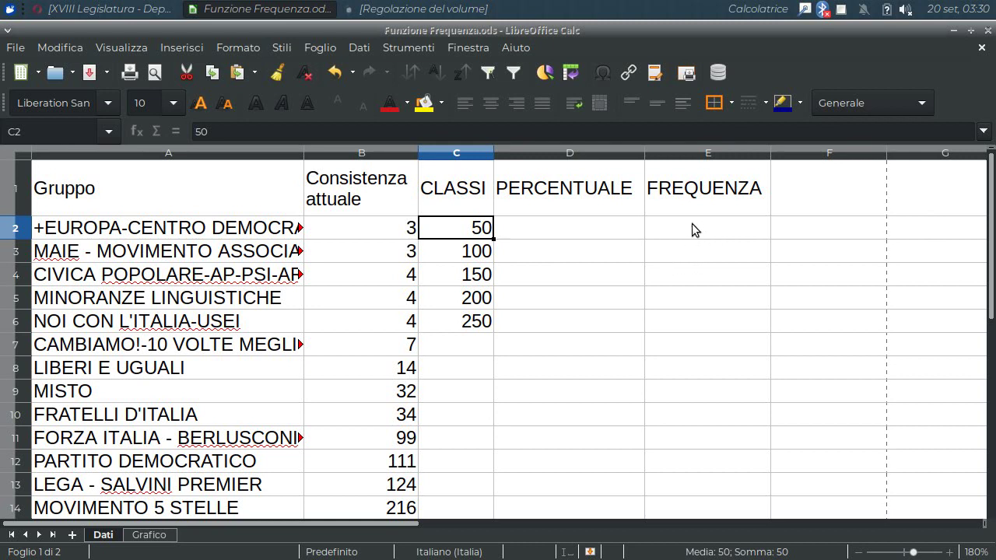
Step: Enter =FREQUENZA(B2:B14;C2:C6) as an array formula over E2:E6, giving 9, 1, 2, 0, 1
drag(693, 229, 704, 324)
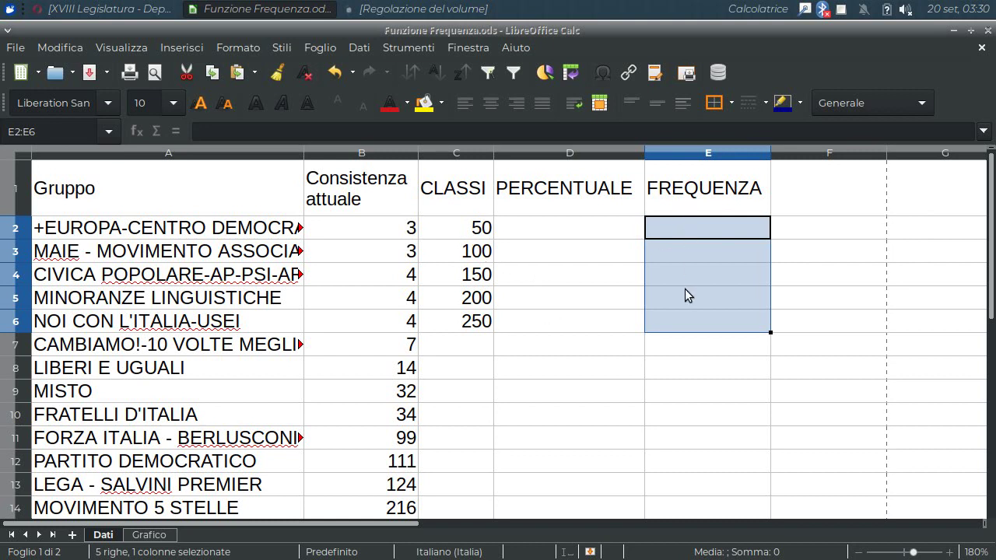
text(=)
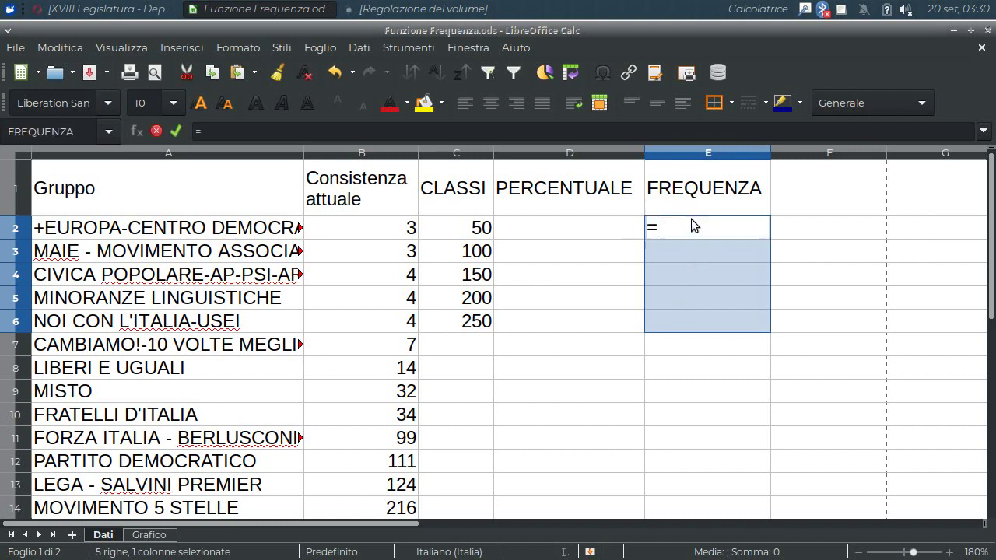
text(frequenz)
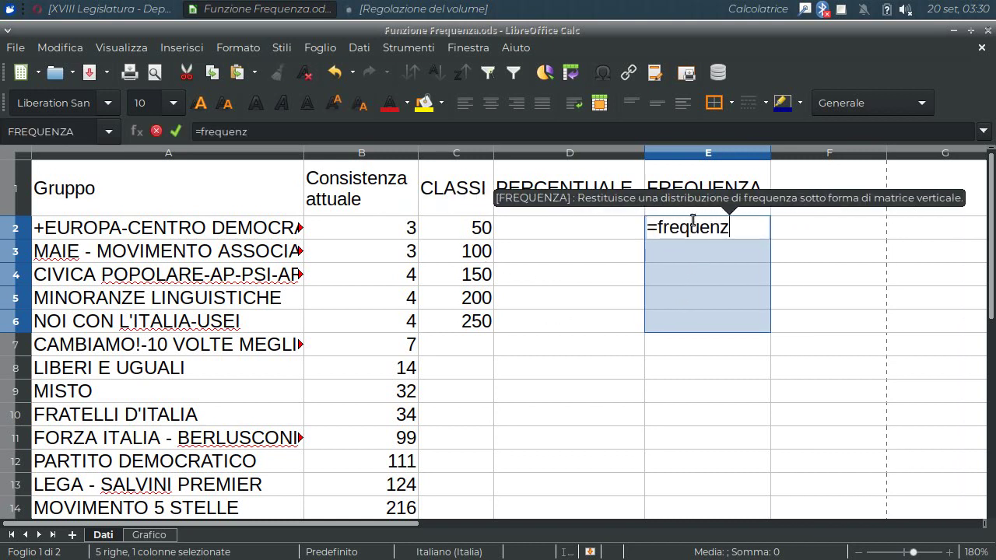
text(a)
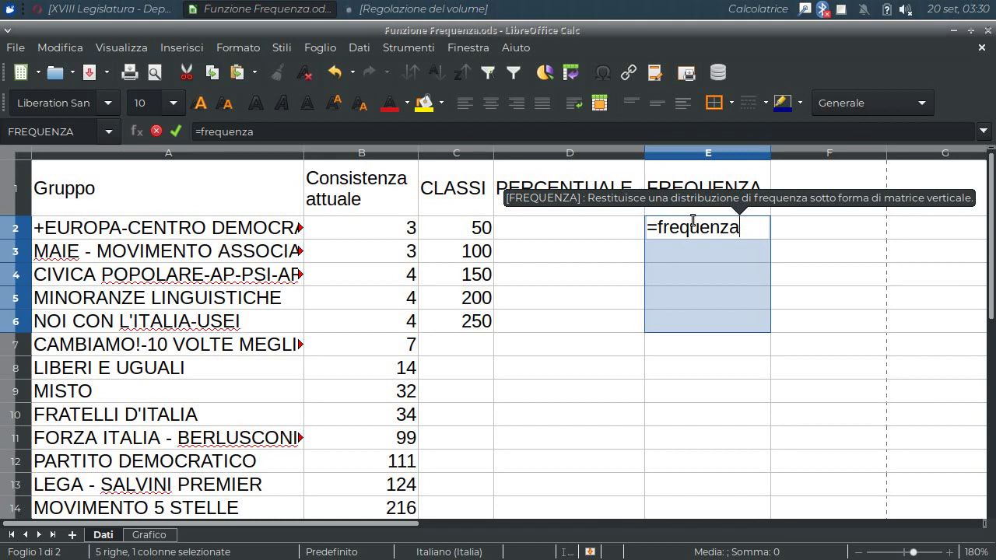
text(()
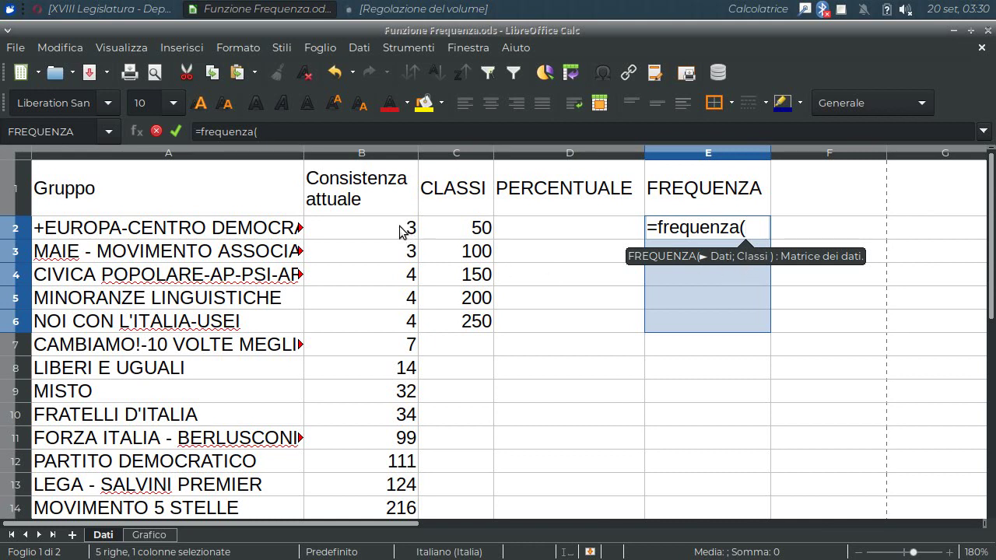
drag(401, 231, 399, 507)
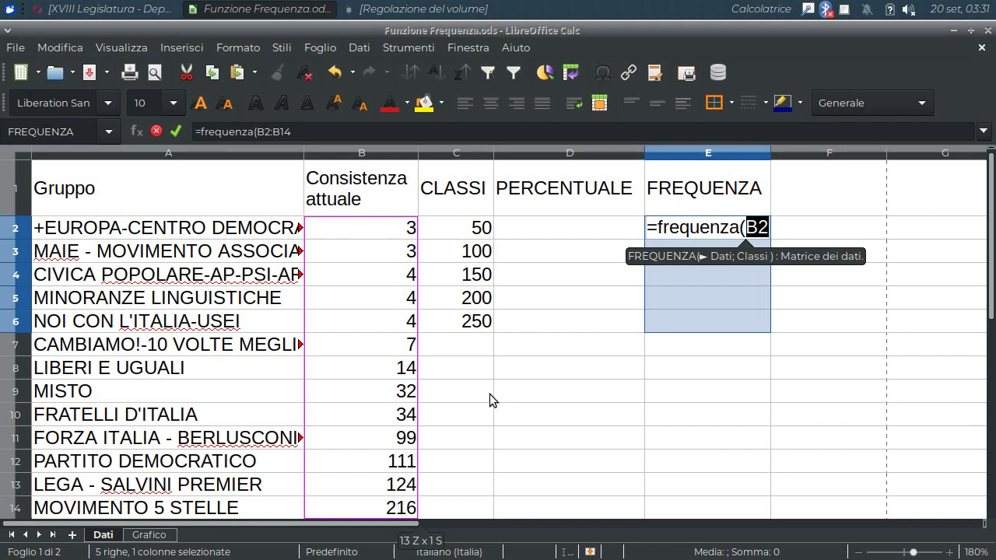
text(;)
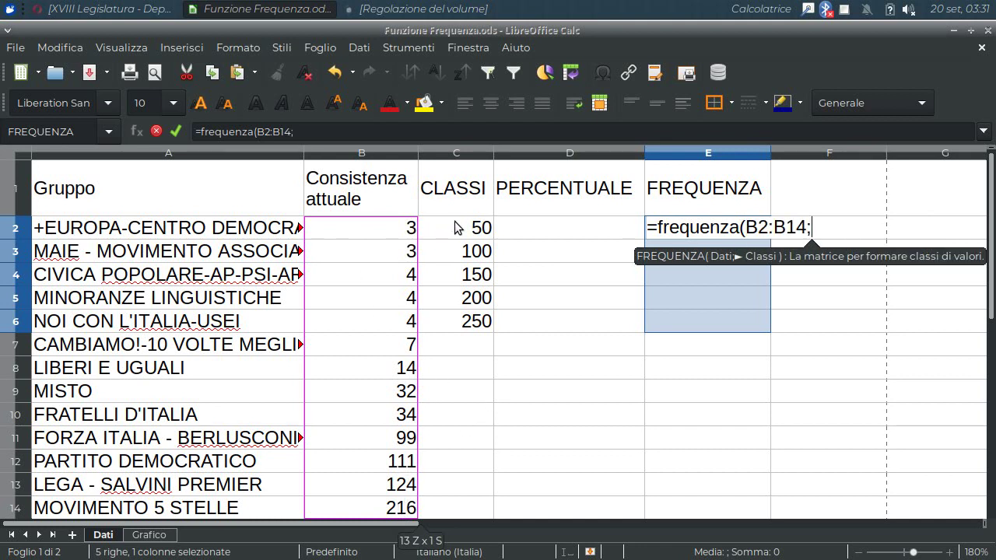
drag(456, 225, 457, 322)
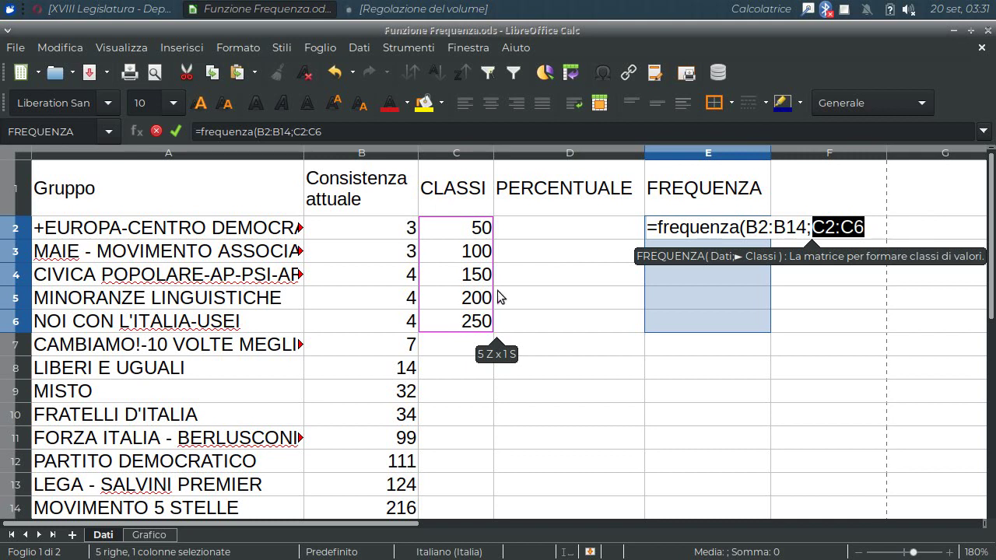
text())
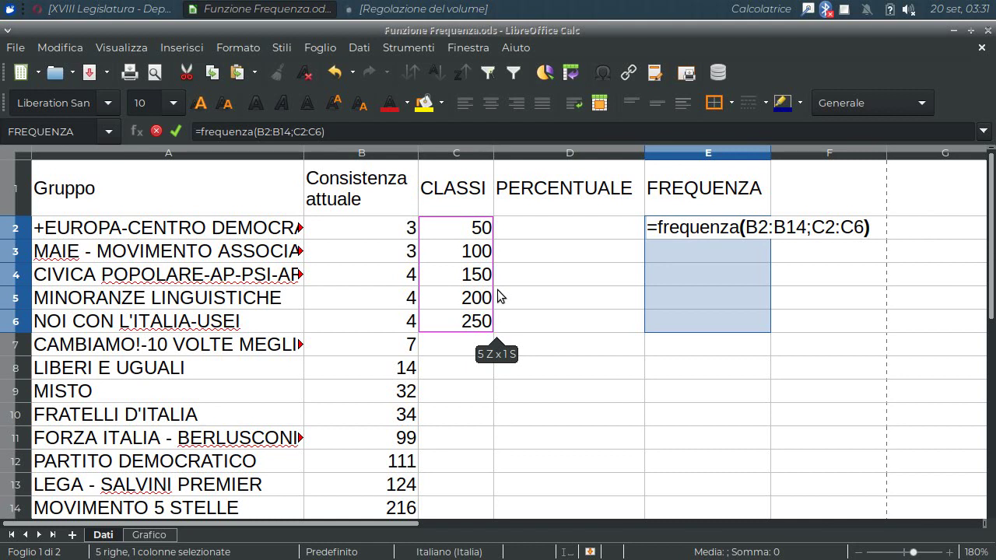
key(ctrl+shift+Return)
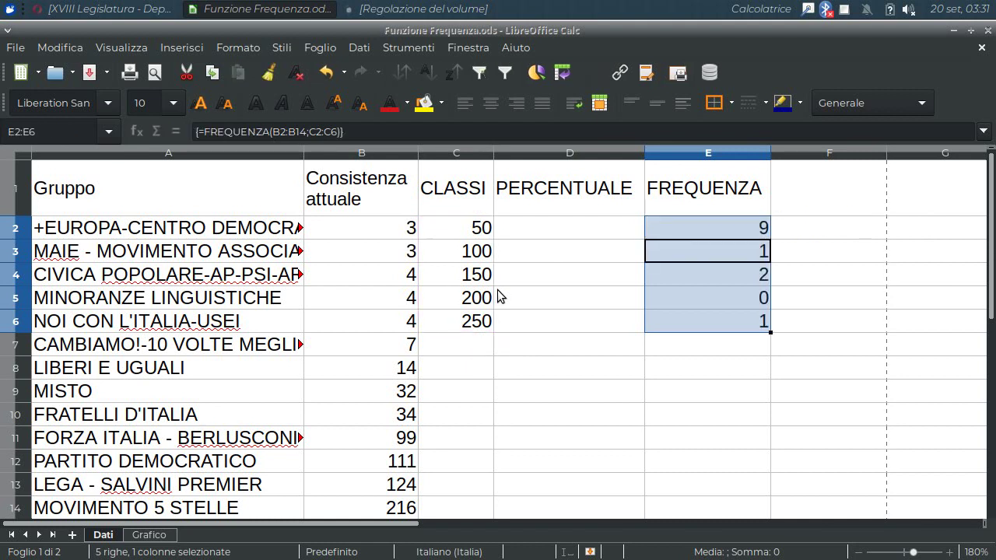
click(717, 282)
click(713, 226)
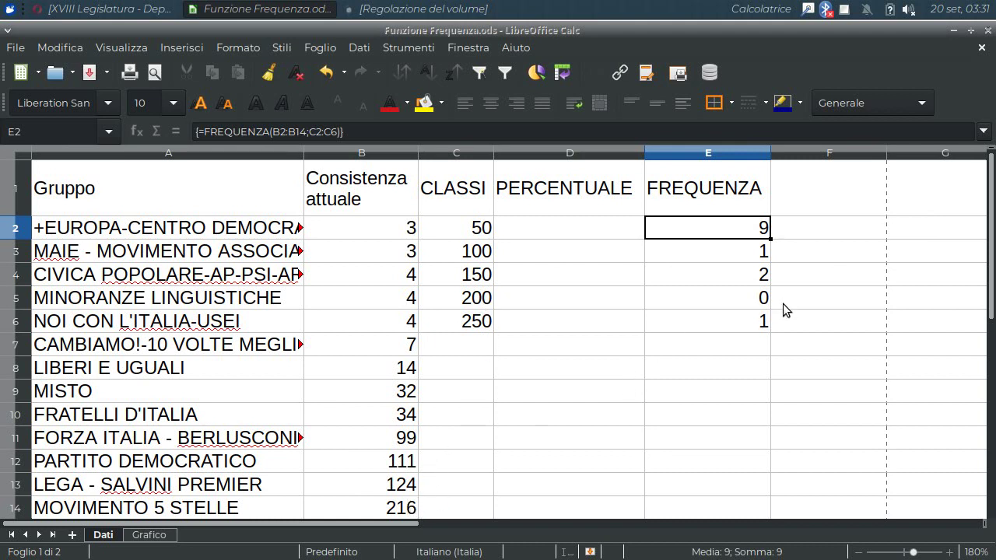
click(757, 319)
click(750, 302)
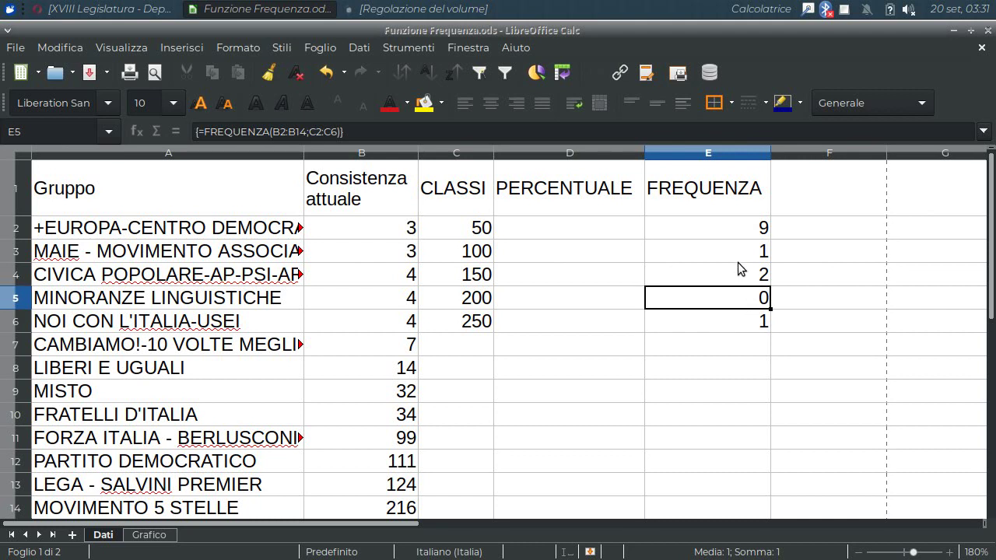
click(734, 231)
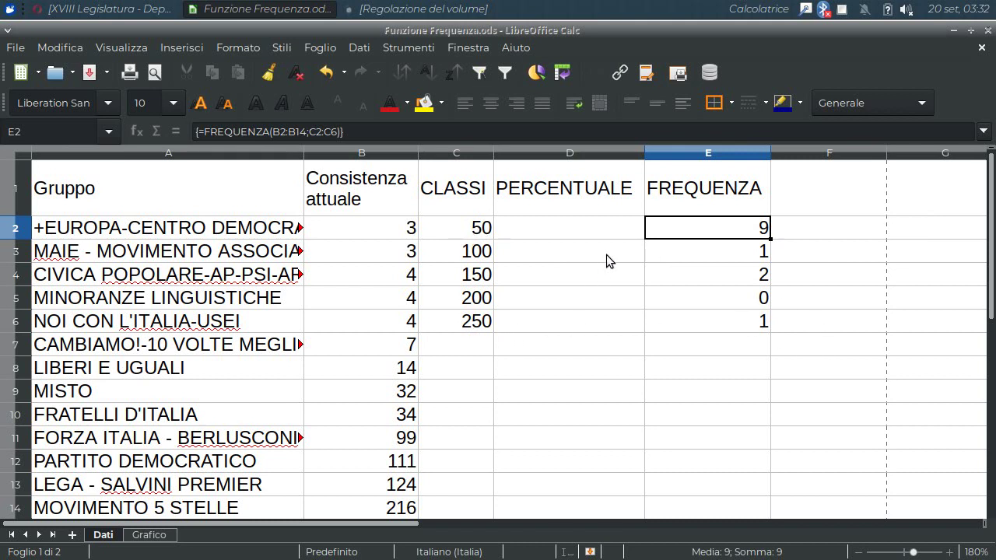
Step: Enter the percentage formula =E2/13 in D2
click(589, 228)
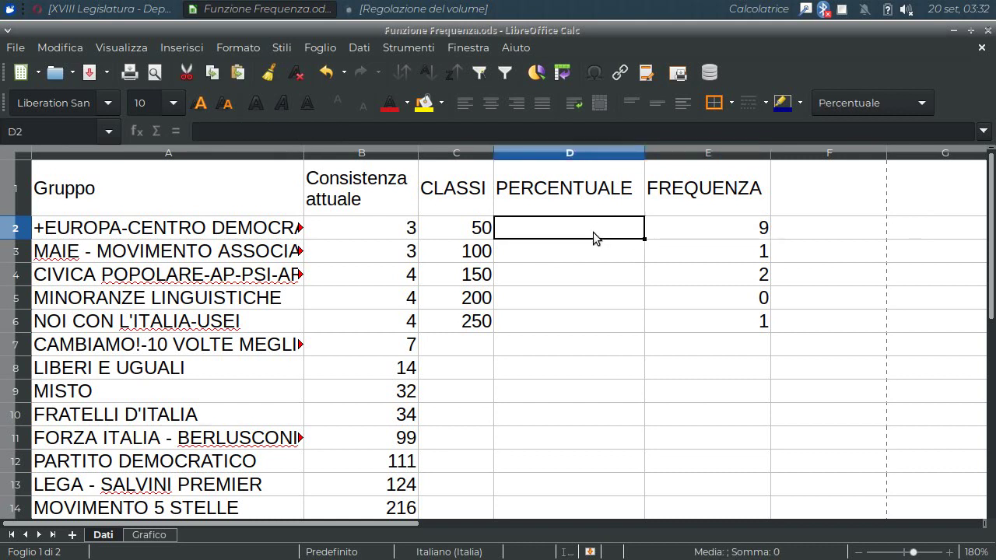
text(=)
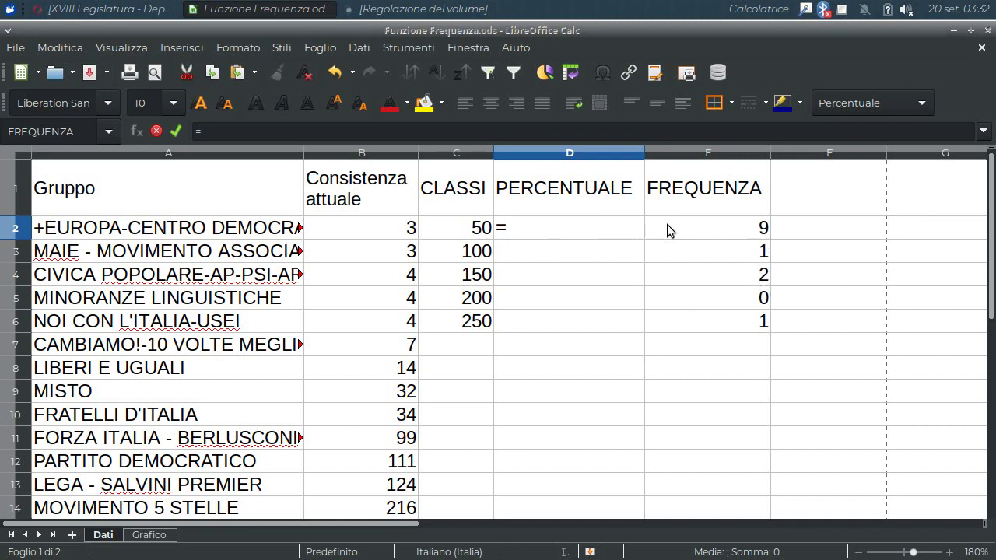
click(712, 231)
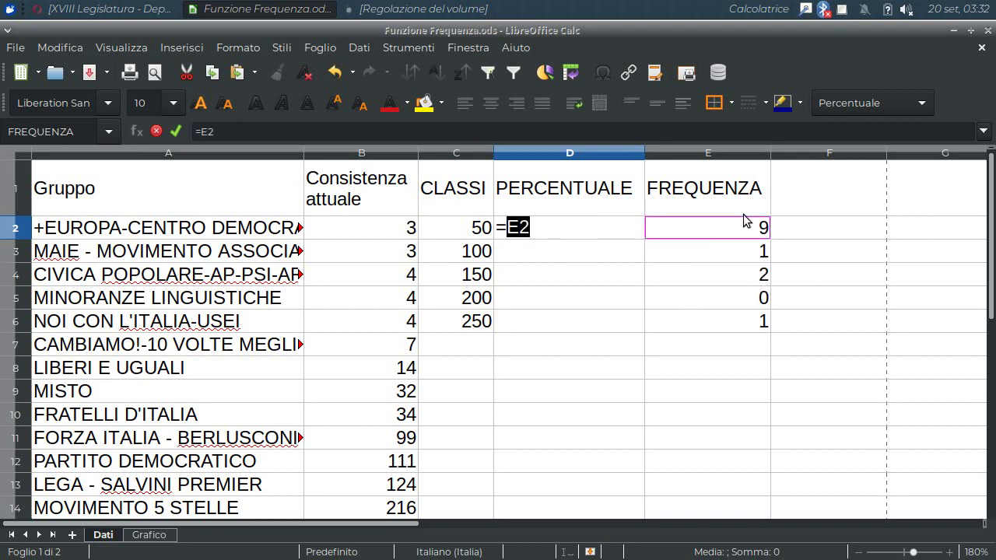
text(/1)
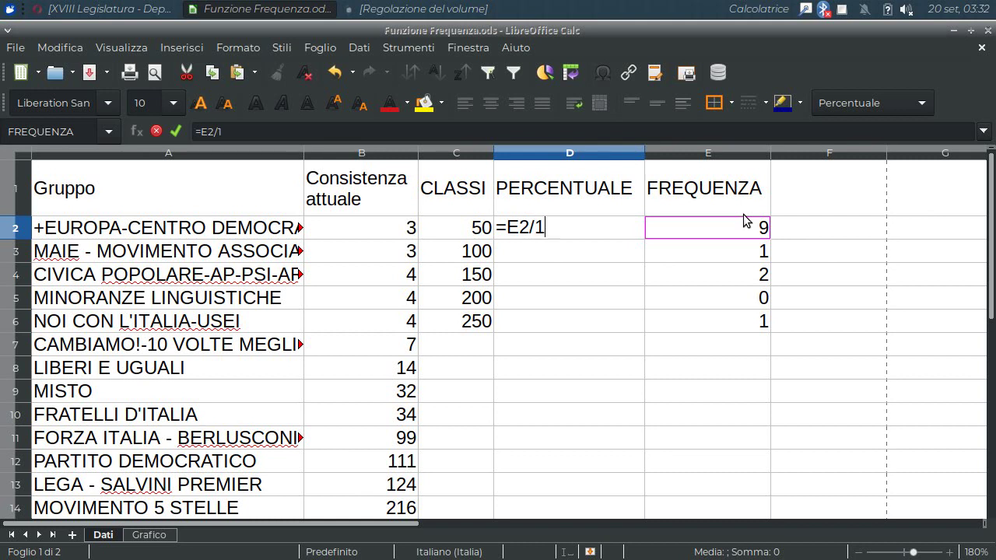
text(3)
key(Return)
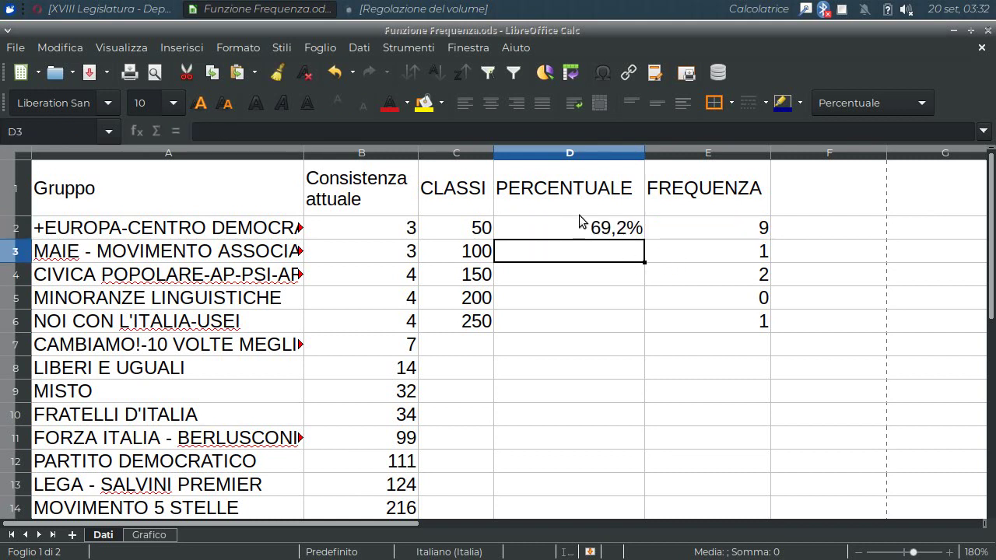
Step: Fill the D2 formula down to D6, showing 69,2%, 7,7%, 15,4%, 0,0%, 7,7%
drag(579, 215, 622, 234)
click(620, 235)
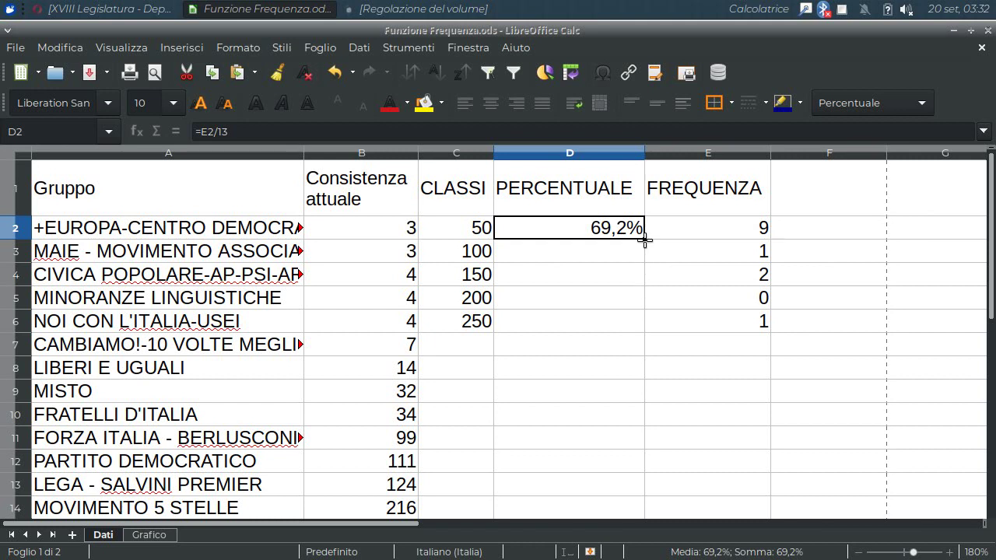
drag(644, 238, 642, 327)
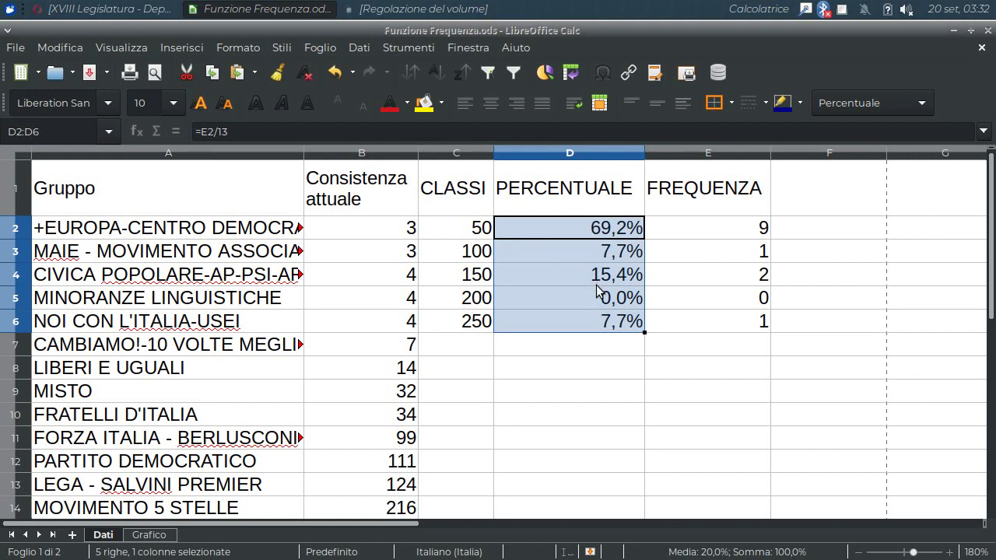
click(561, 343)
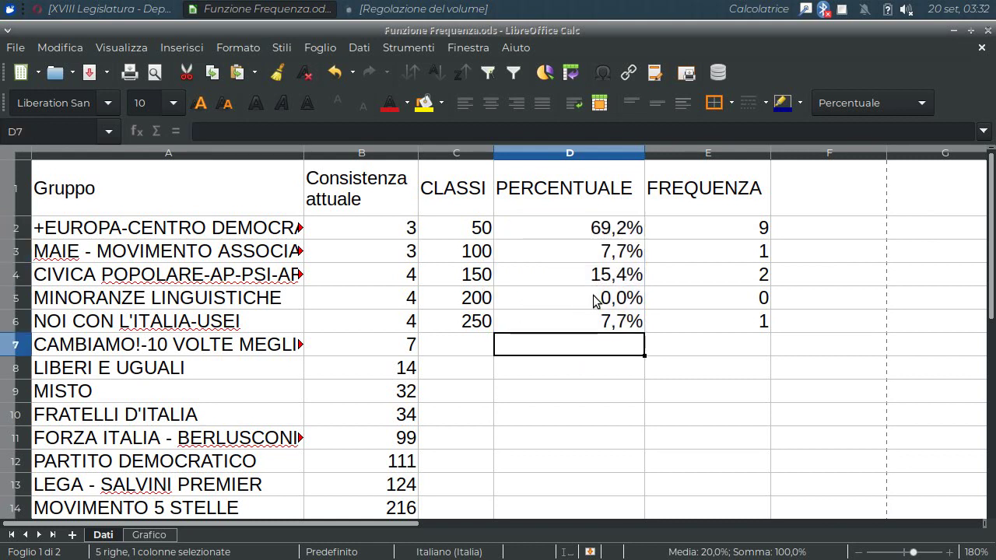
click(588, 231)
Step: Open Formatta celle for D2 and cancel without changing the format
right_click(588, 230)
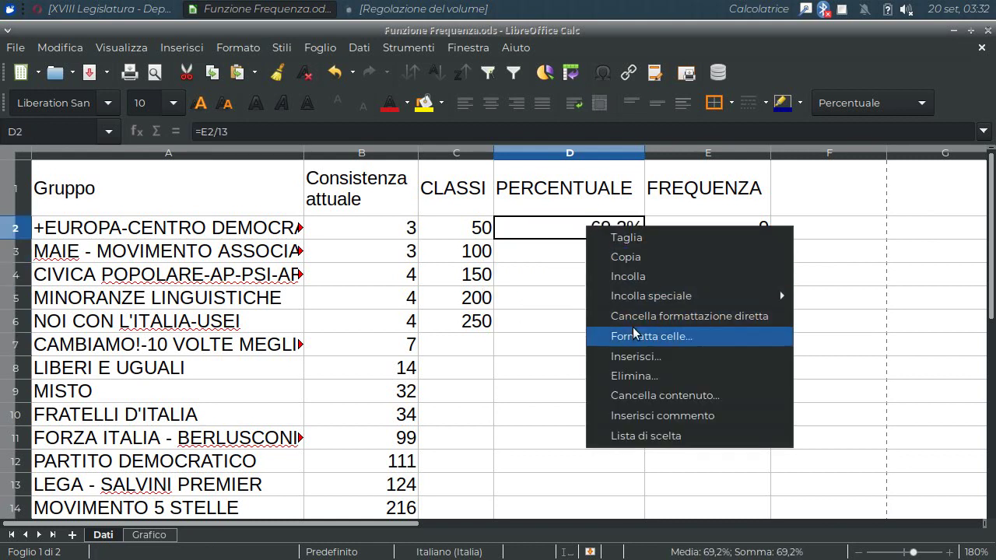
click(531, 399)
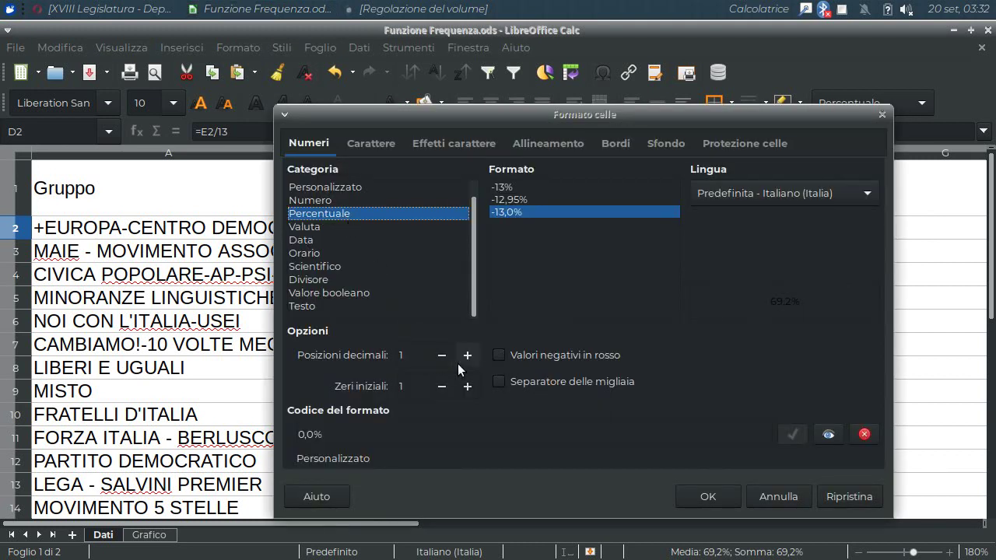
click(778, 494)
click(596, 280)
click(591, 248)
click(591, 235)
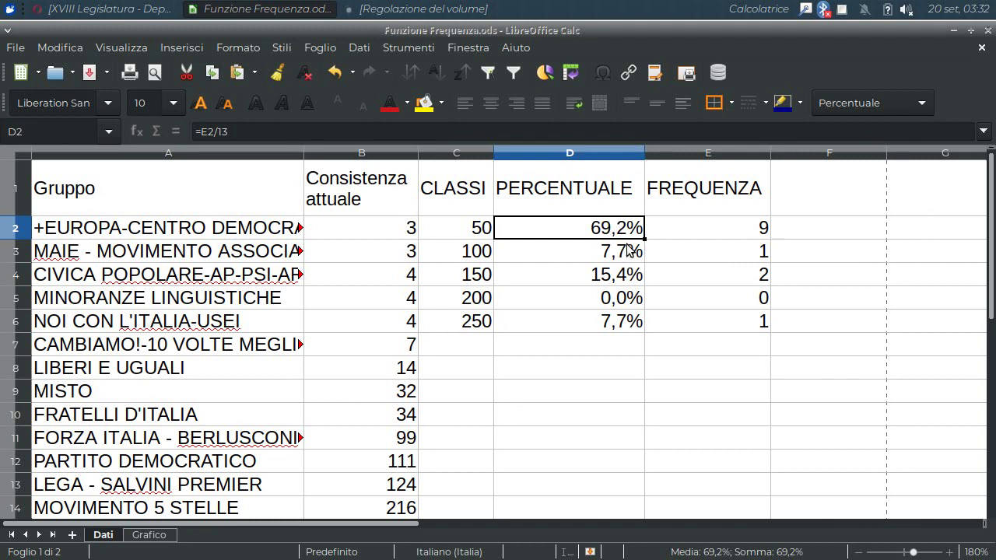
Step: Review the C2, E2 and D2 contents, then move to the Grafico sheet
click(473, 230)
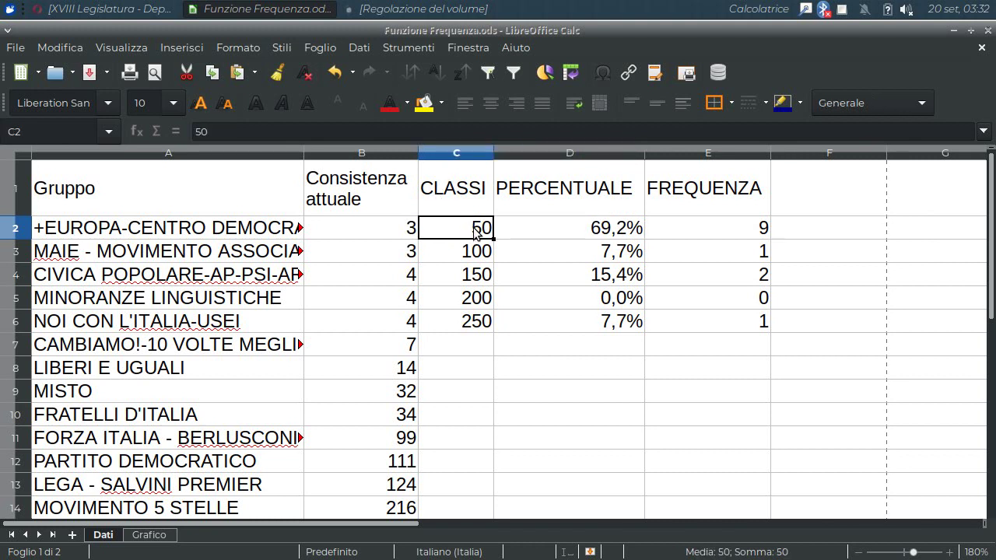
click(712, 229)
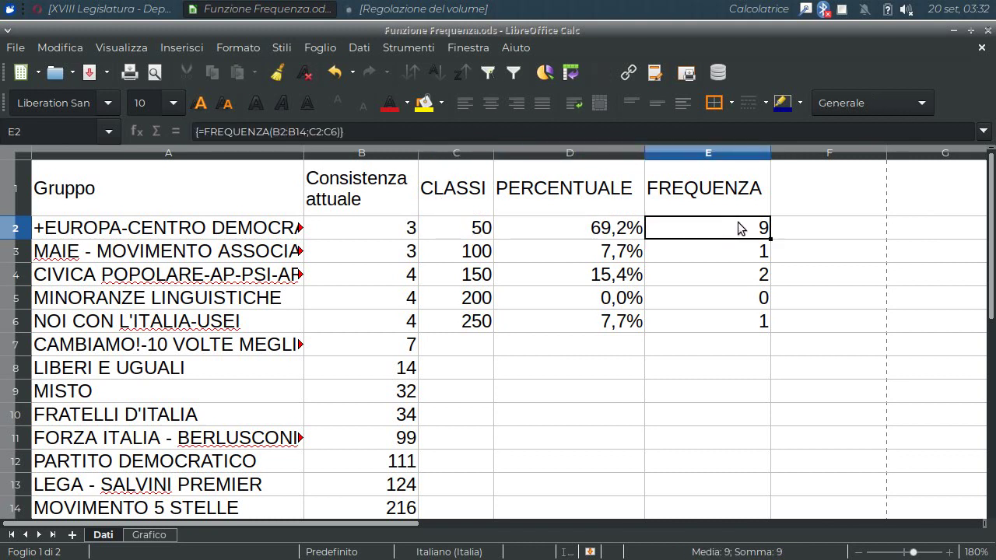
click(599, 236)
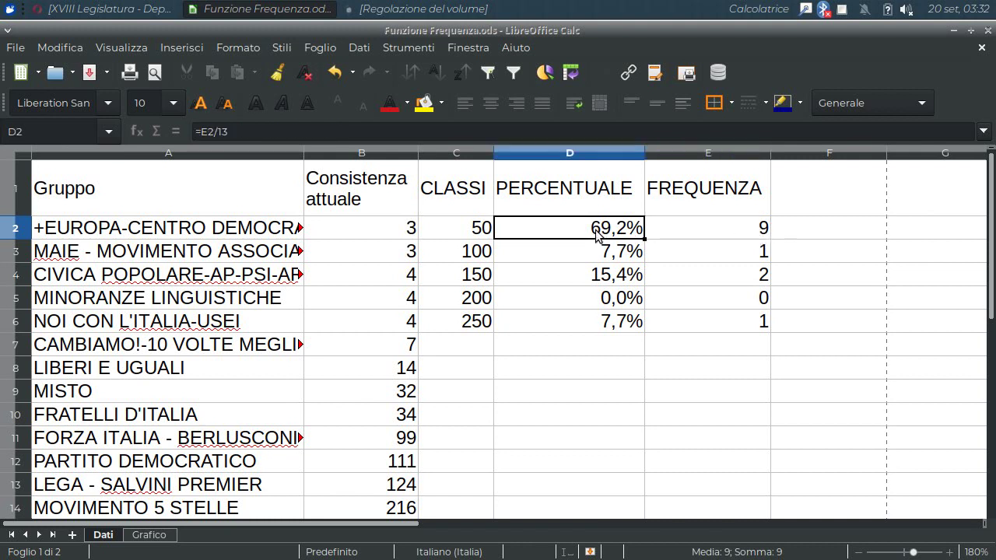
click(680, 227)
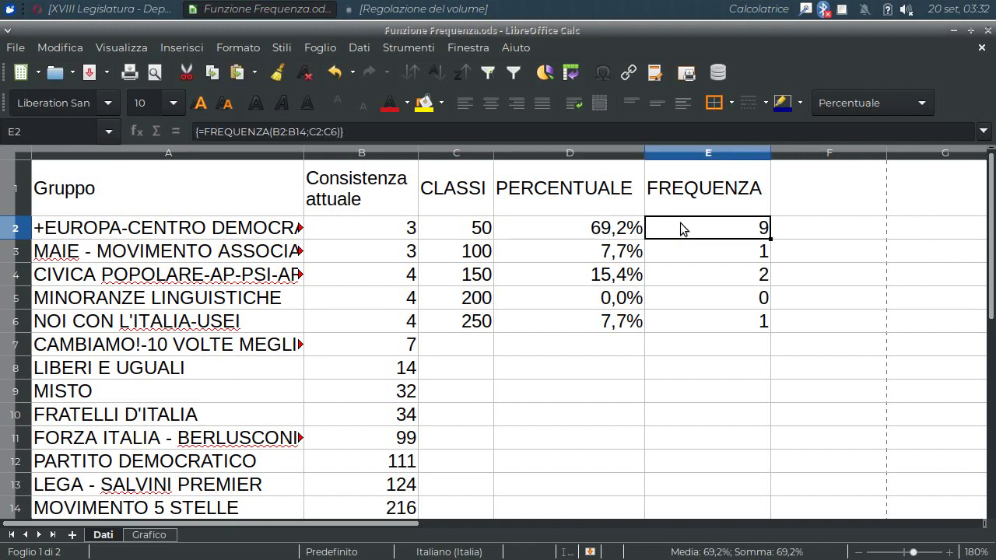
click(149, 534)
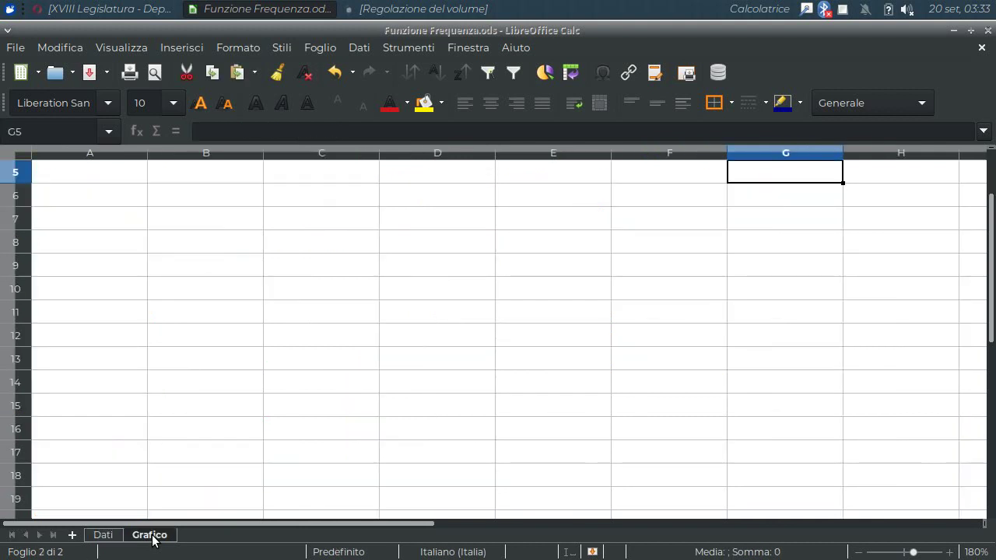
Step: Start a new chart of type Torta with Aspetto 3D
click(111, 176)
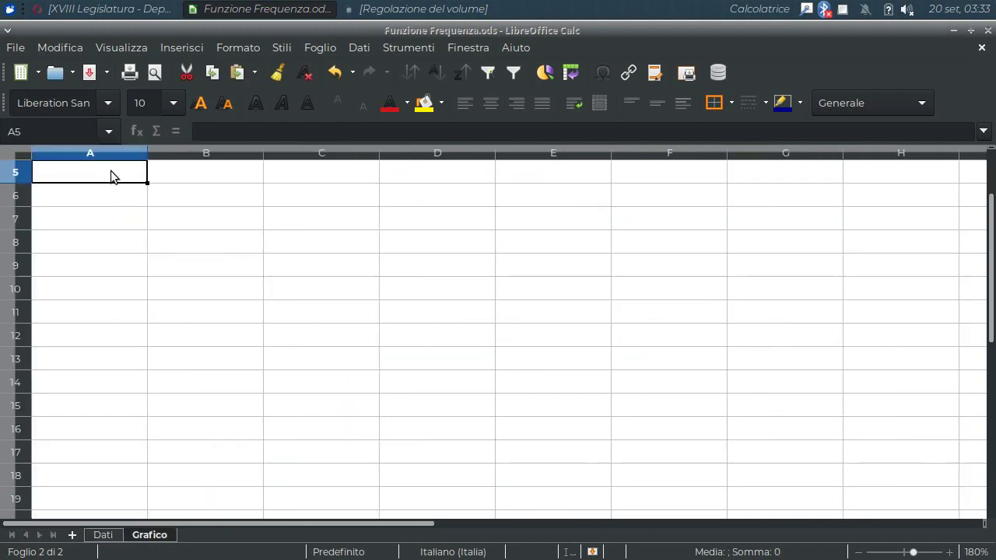
click(547, 75)
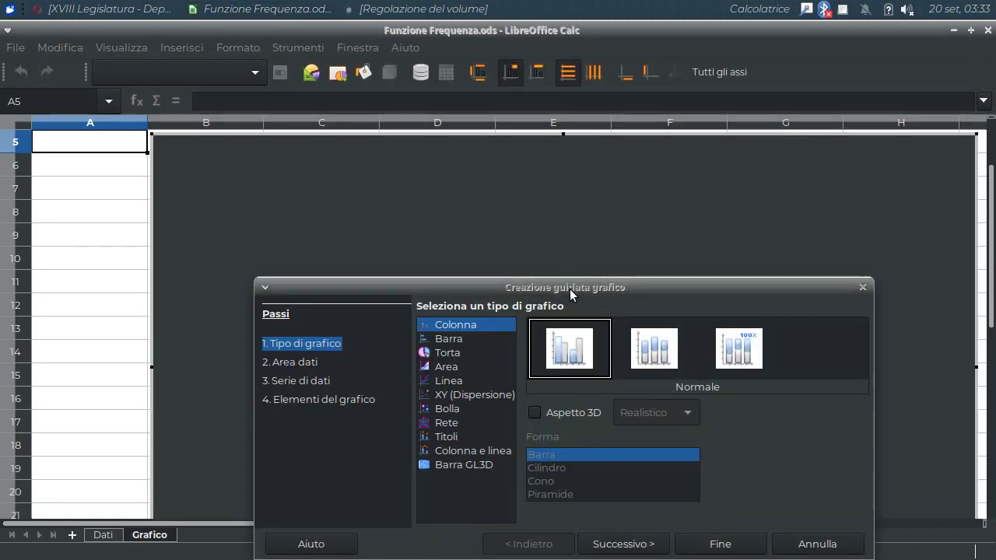
drag(557, 284, 504, 156)
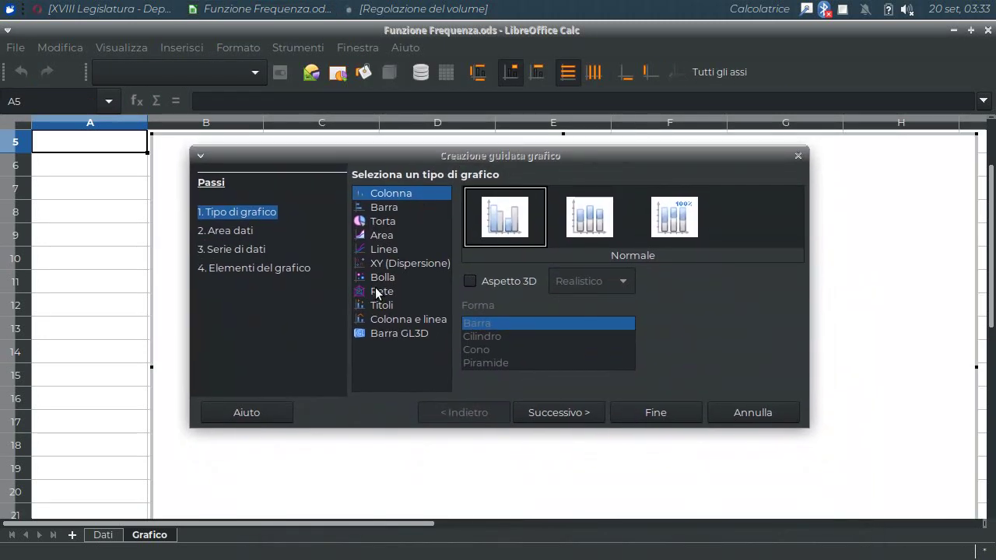
click(382, 221)
click(470, 281)
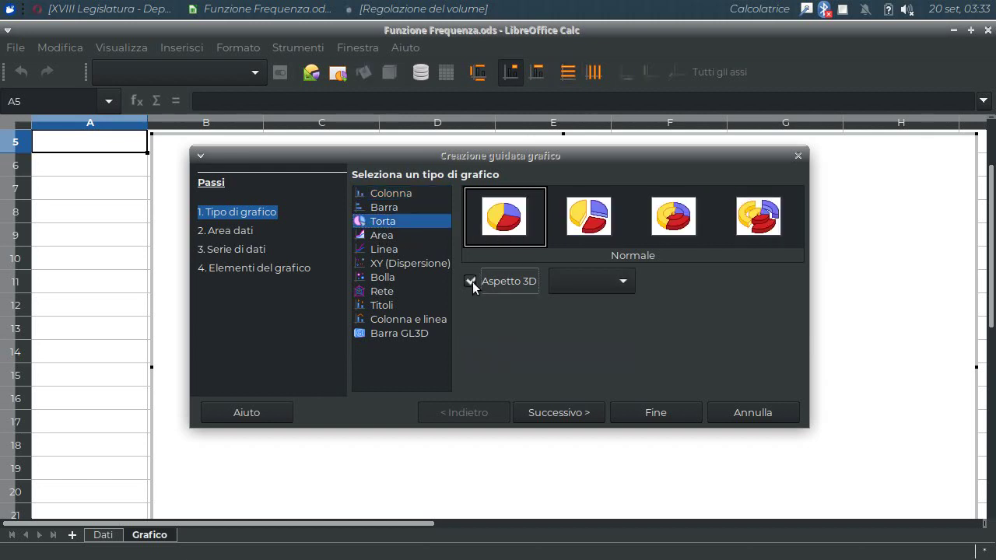
click(556, 409)
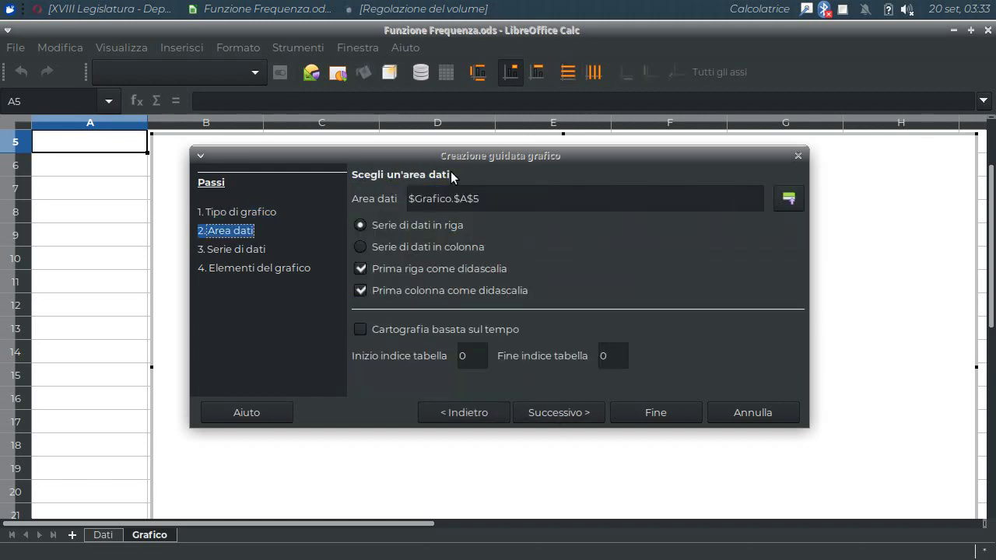
Step: Set the chart data range to $Dati.$C$2:$D$6 by selecting it on the Dati sheet
drag(499, 153, 504, 178)
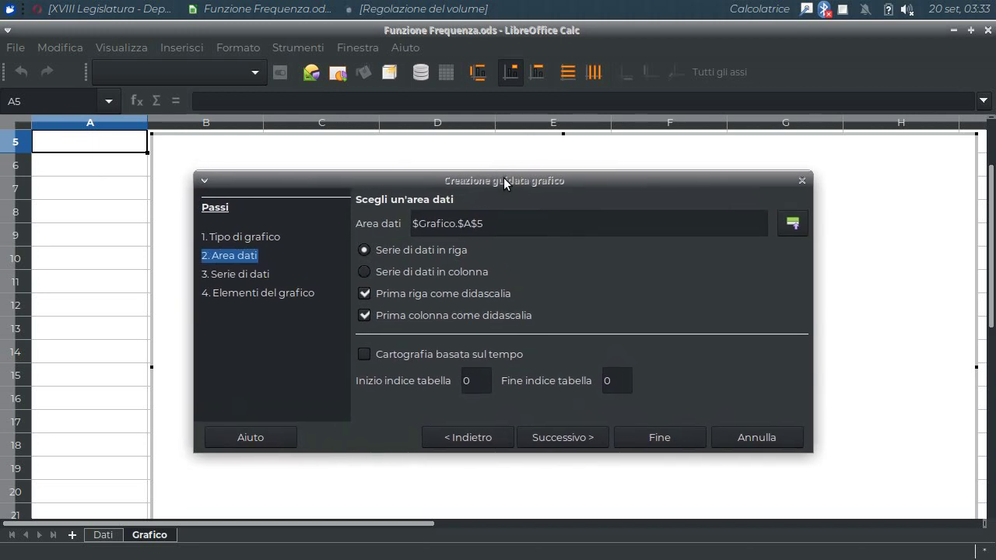
click(793, 224)
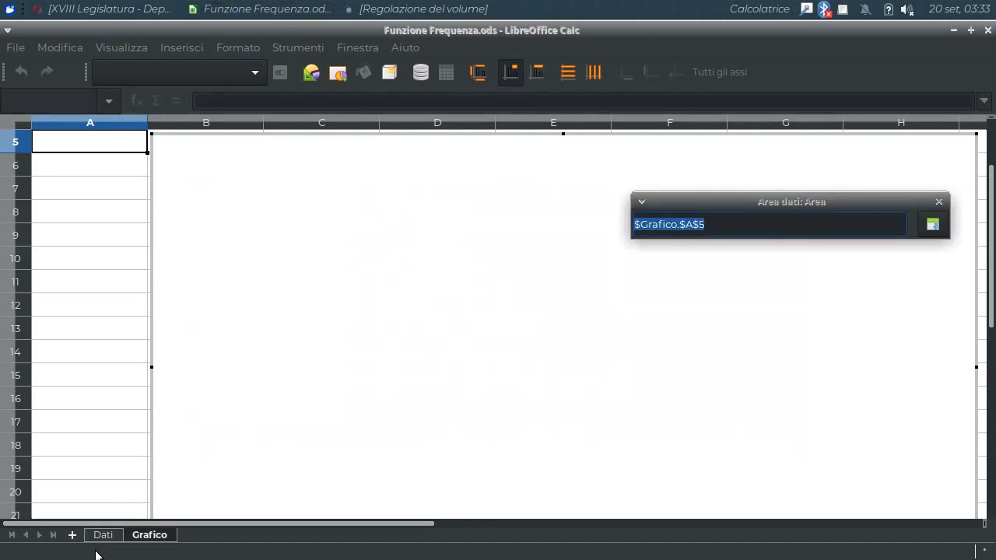
click(102, 536)
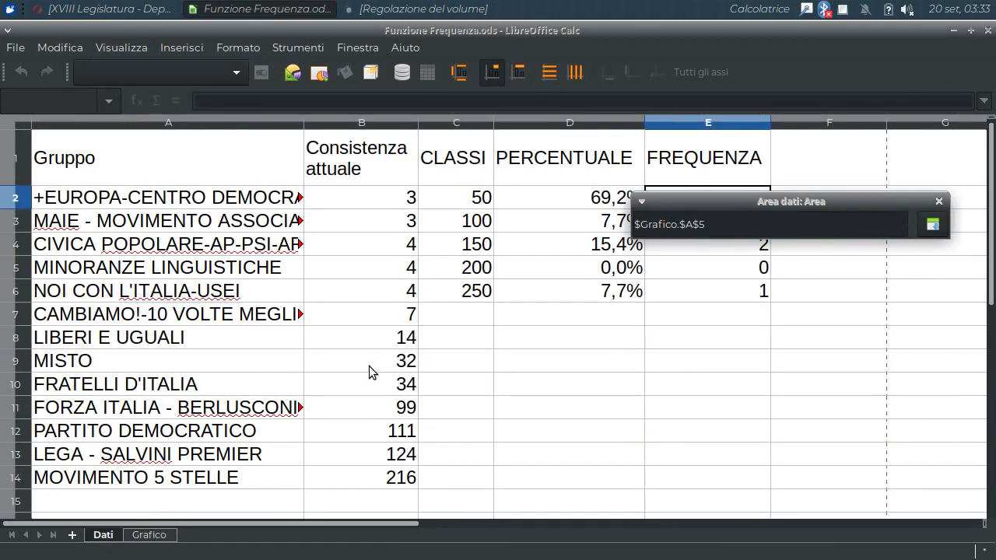
drag(473, 196, 544, 302)
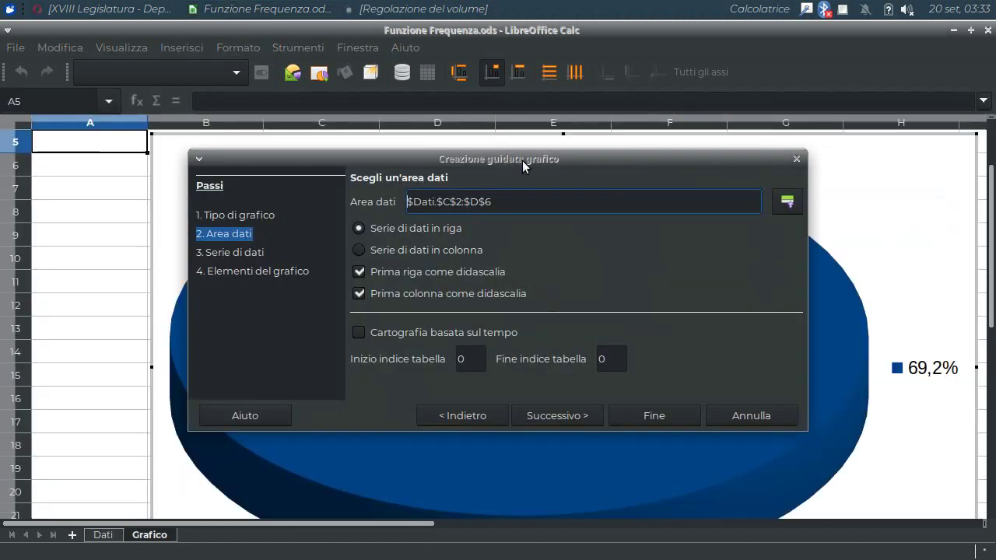
mouse_move(532, 165)
mouse_down()
mouse_move(524, 394)
mouse_move(464, 486)
mouse_move(534, 152)
mouse_up()
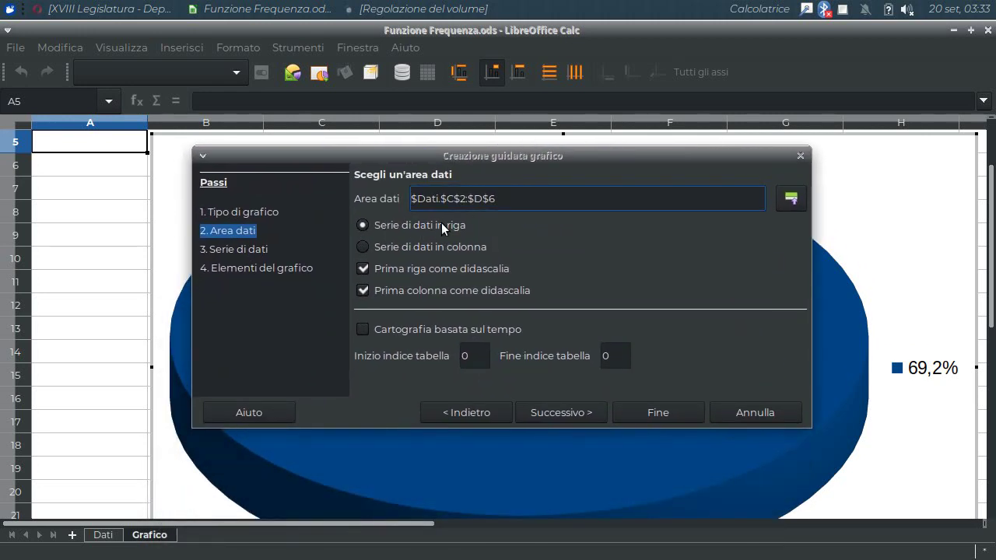
Step: Use series in columns with the first column as labels and the first row not as labels
click(365, 249)
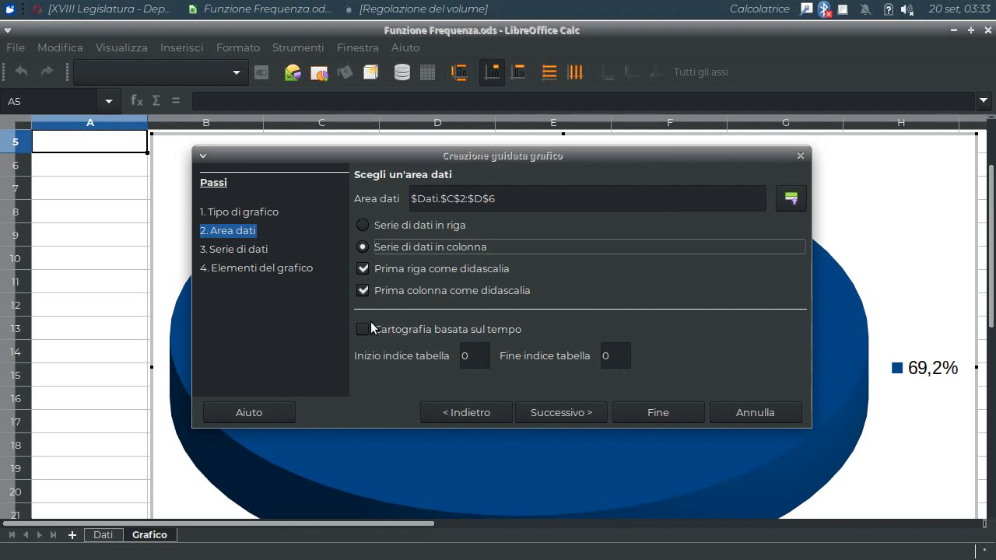
mouse_move(469, 156)
mouse_down()
mouse_move(474, 258)
mouse_move(383, 165)
mouse_move(321, 209)
mouse_move(375, 520)
mouse_move(445, 209)
mouse_up()
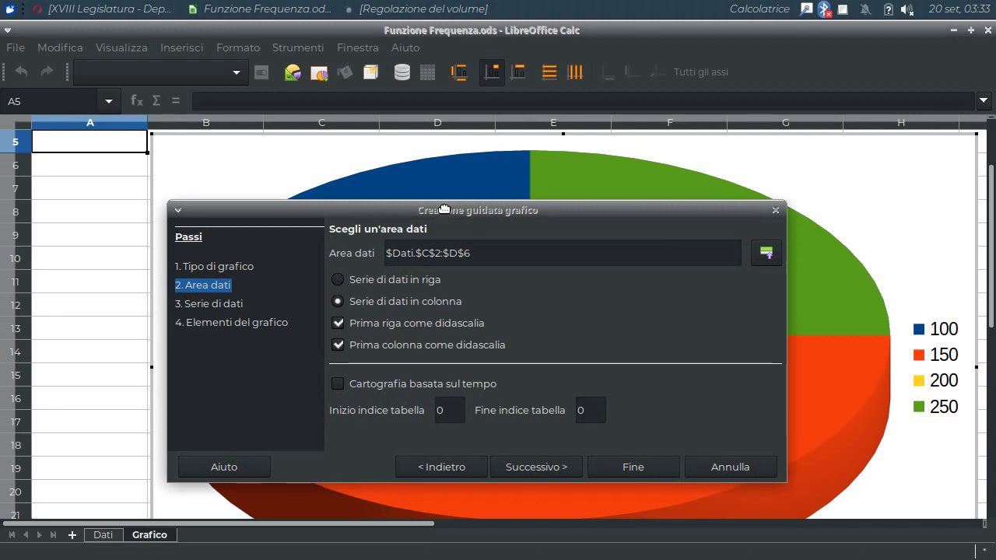
click(339, 345)
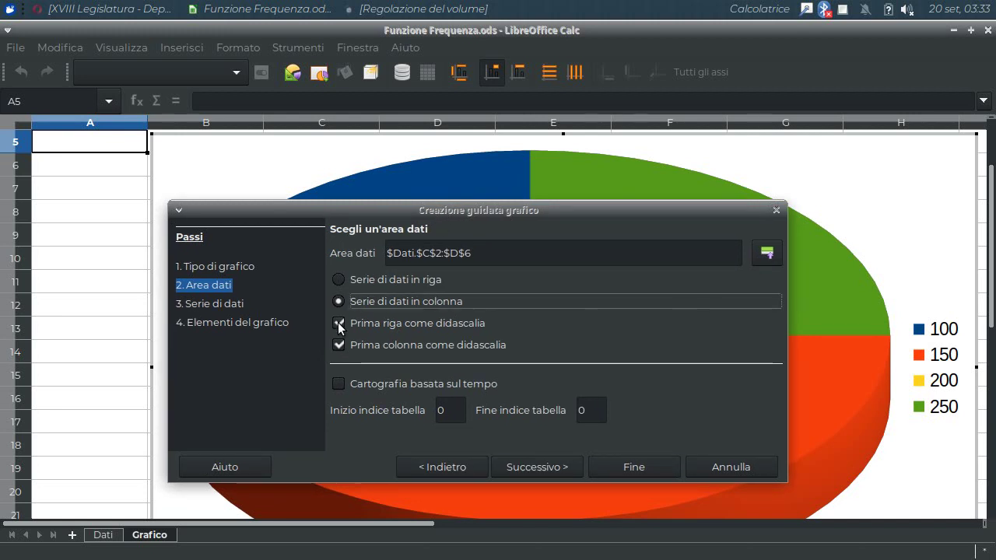
click(338, 324)
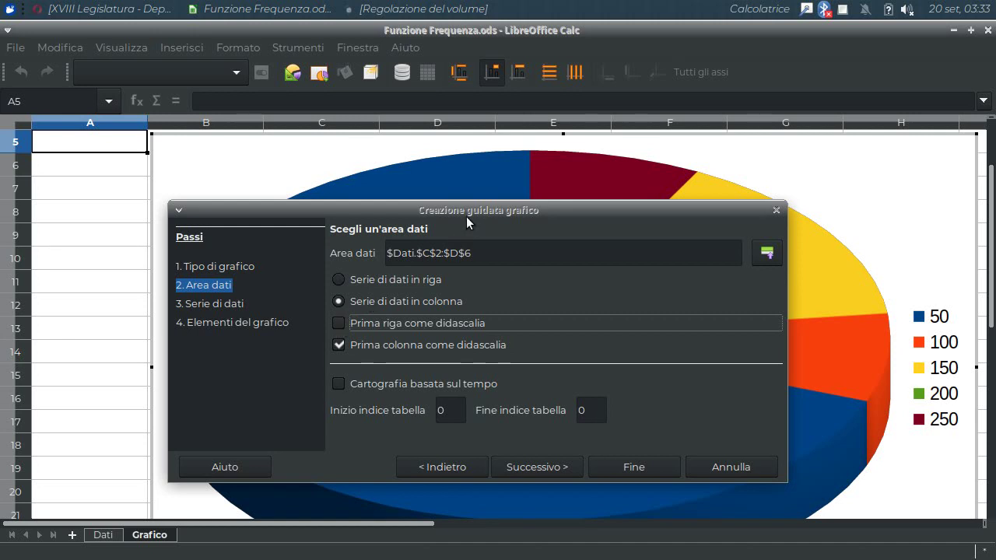
mouse_move(467, 211)
mouse_down()
mouse_move(451, 311)
mouse_move(454, 446)
mouse_up()
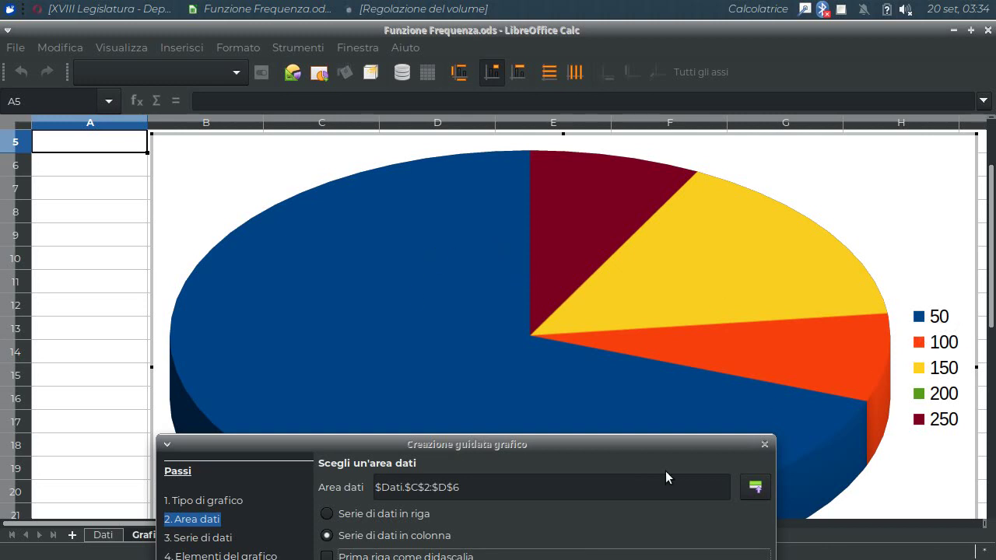
mouse_move(563, 447)
mouse_down()
mouse_move(541, 270)
mouse_move(542, 171)
mouse_up()
click(494, 426)
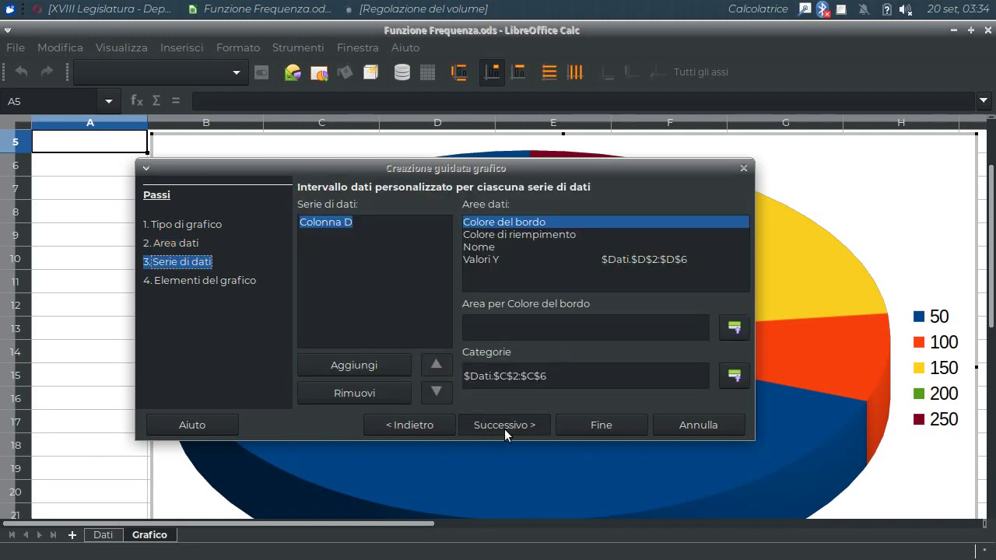
Step: Title the chart 'Gruppi Parlamentari' and finish the chart wizard
click(504, 426)
click(475, 213)
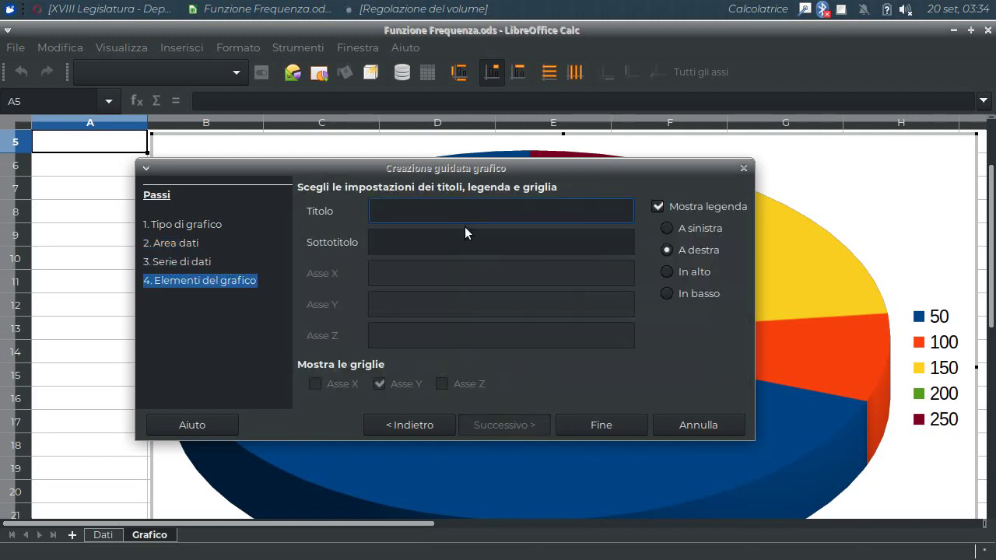
text(Gruppi Pa)
text(rlamentari)
click(600, 424)
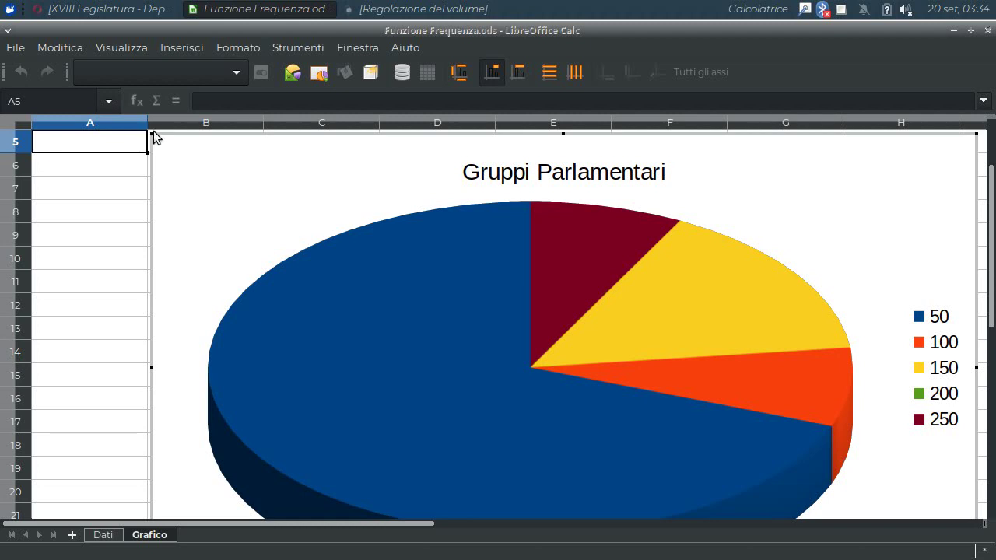
Step: Move the chart left into column B and add percentage data labels to the slices
drag(153, 140, 343, 237)
drag(338, 200, 200, 195)
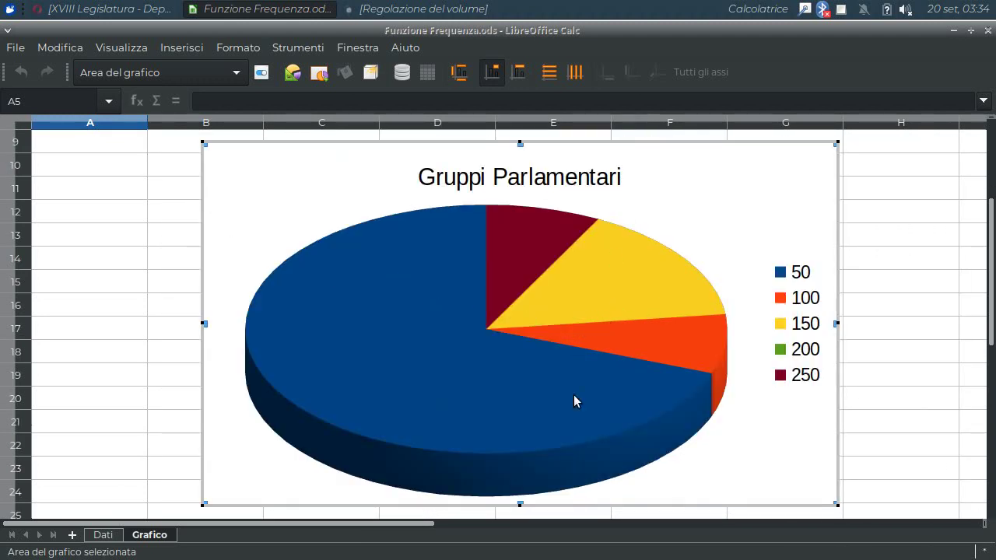
right_click(458, 316)
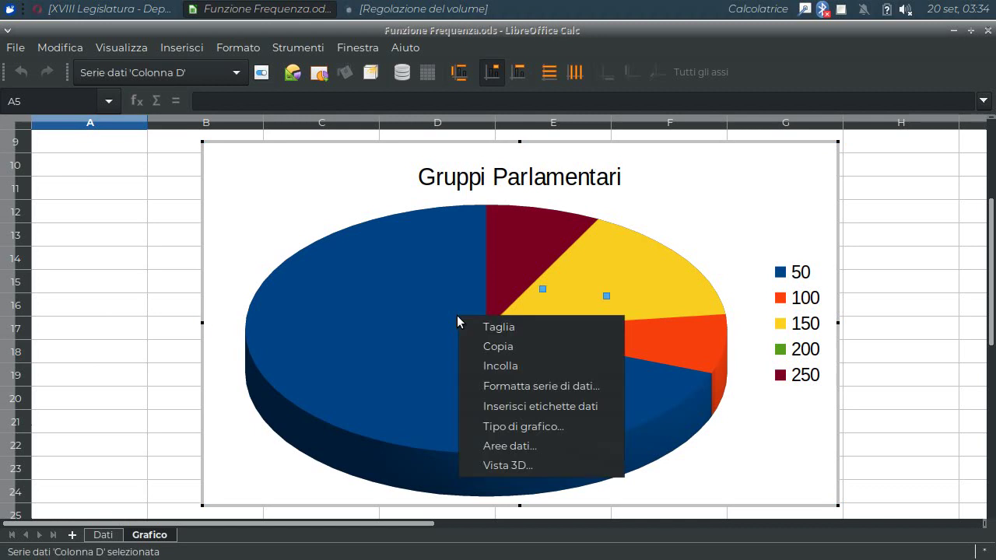
click(507, 407)
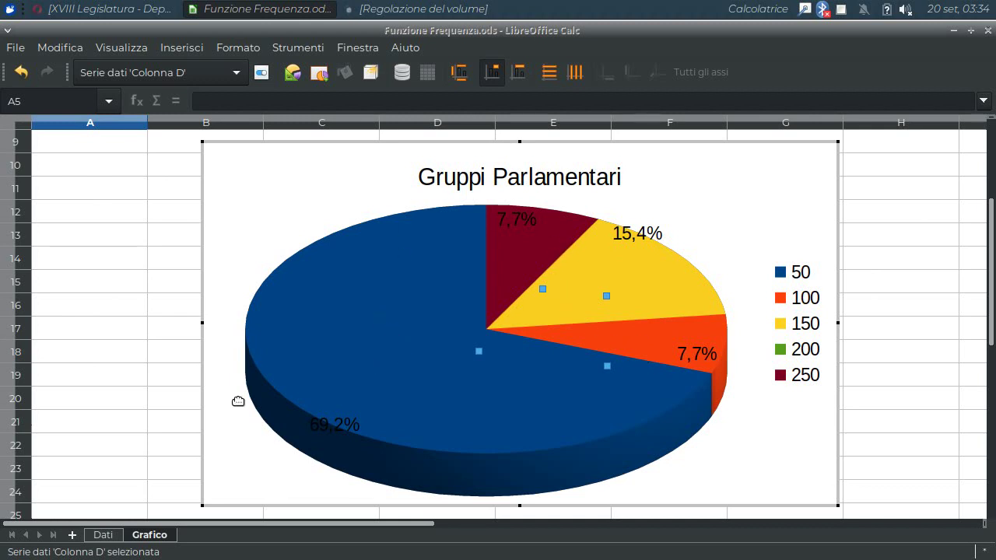
Step: Return to the Dati sheet and inspect the FREQUENZA array in E2:E6 (9, 1, 2, 0, 1)
click(113, 535)
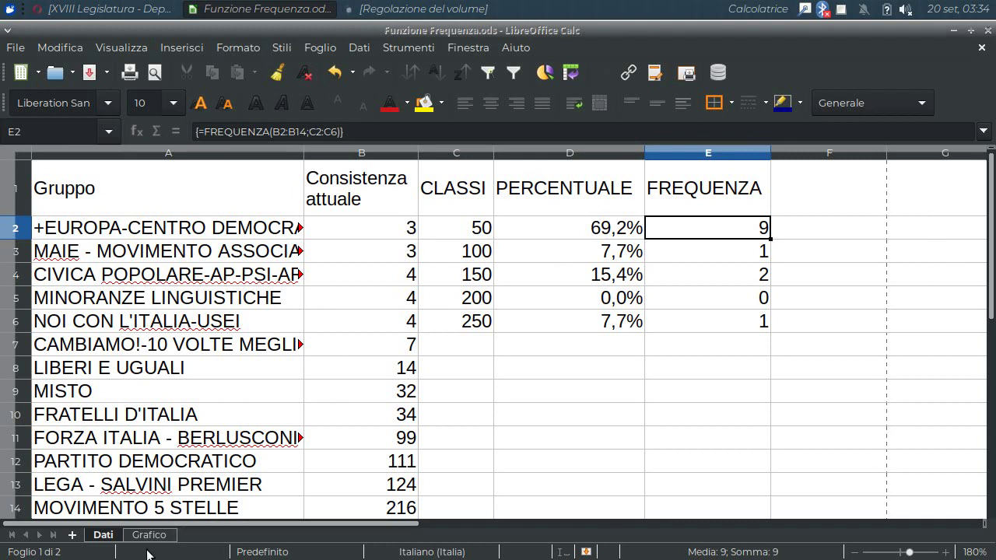
click(148, 535)
click(99, 536)
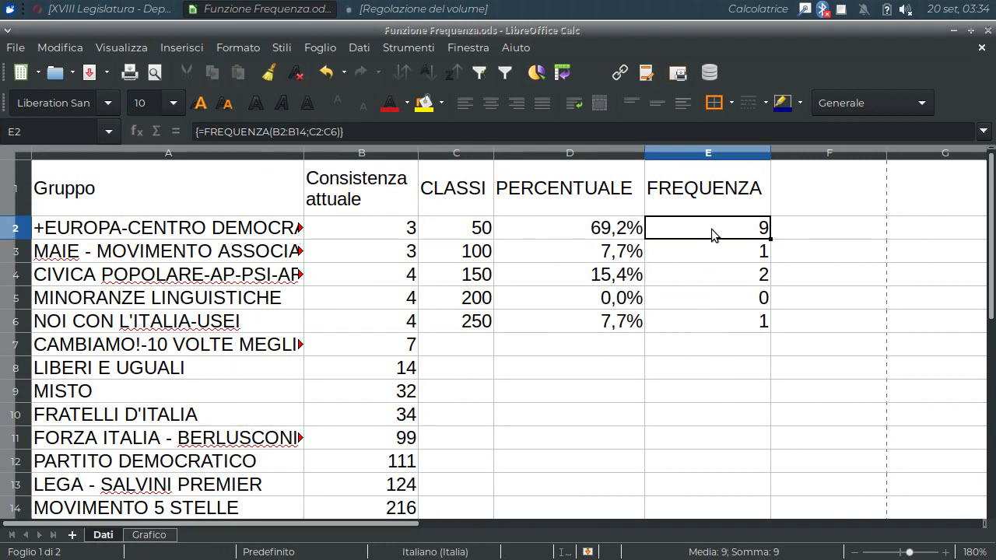
drag(711, 229, 719, 321)
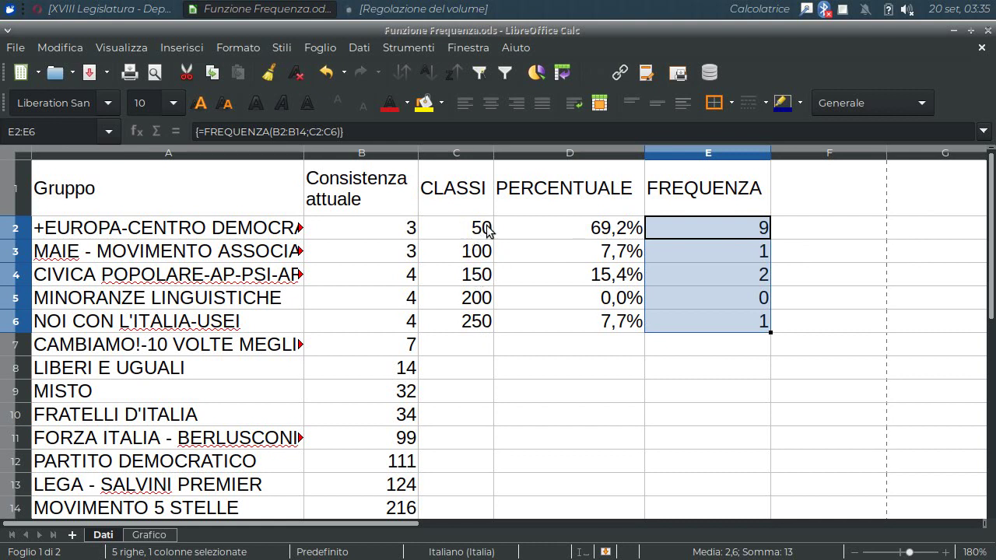
click(715, 226)
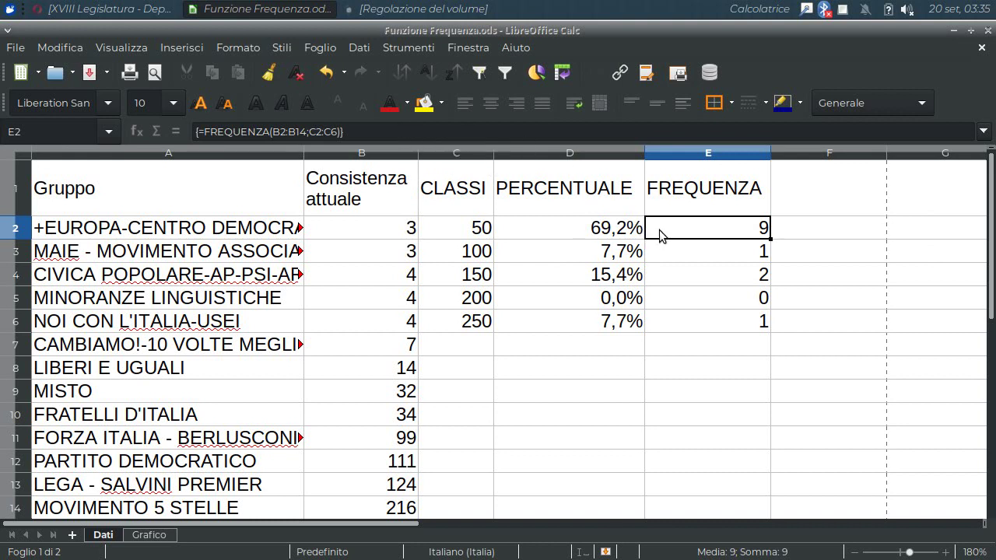
click(843, 11)
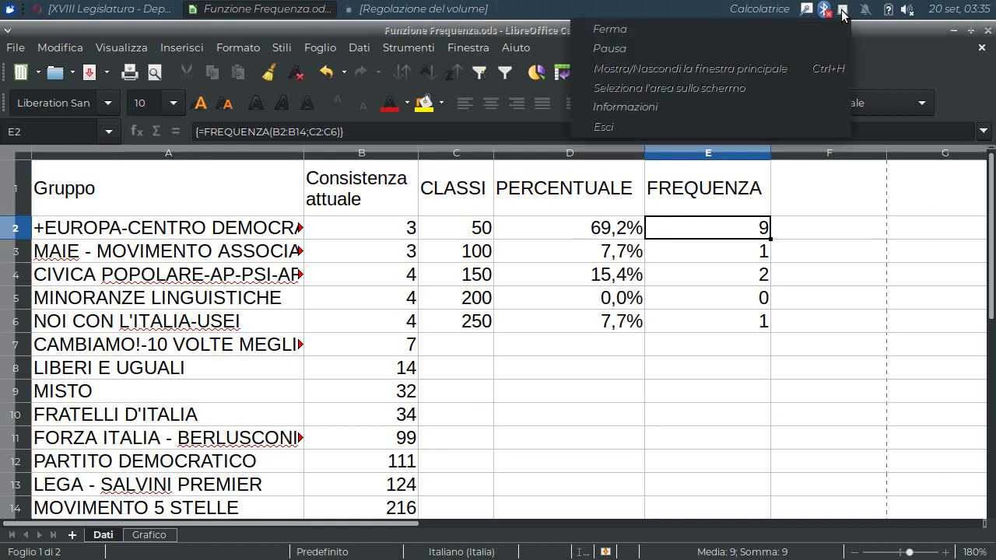